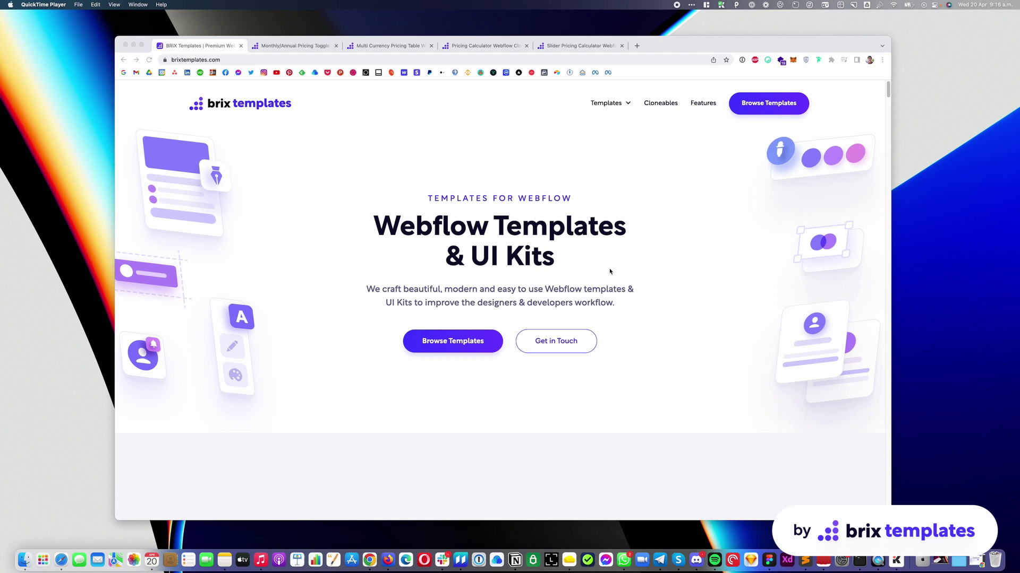
Step: Open the Monthly/Annual Pricing Toggle page and scroll to its pricing cards
left_click(269, 52)
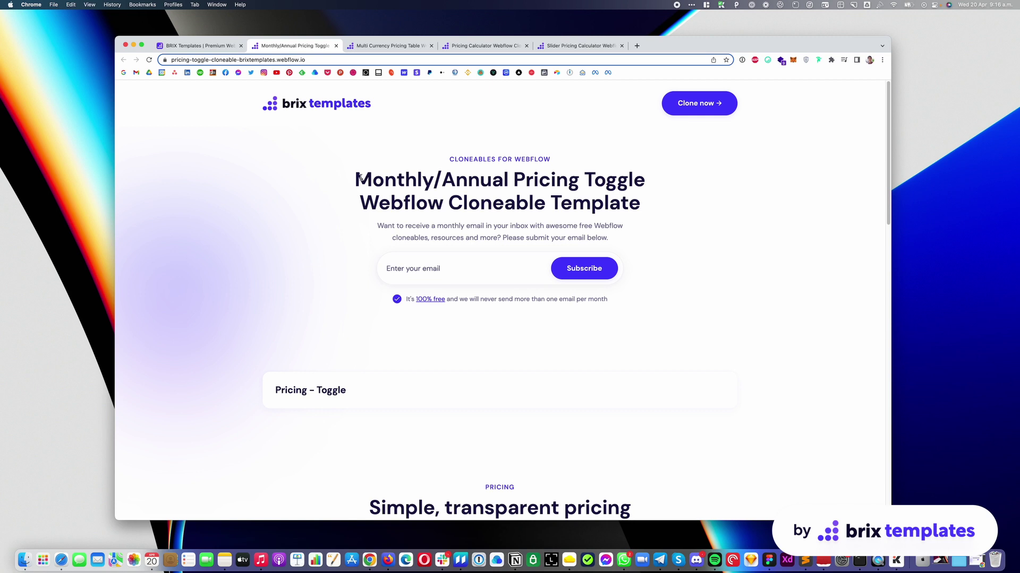
scroll(404, 229, "down", 5)
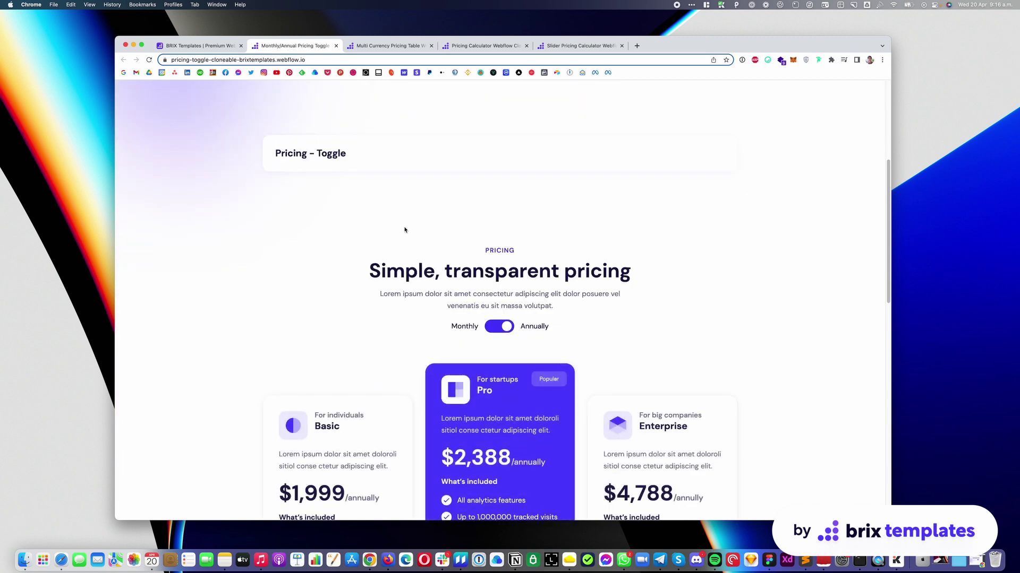
scroll(404, 230, "down", 4)
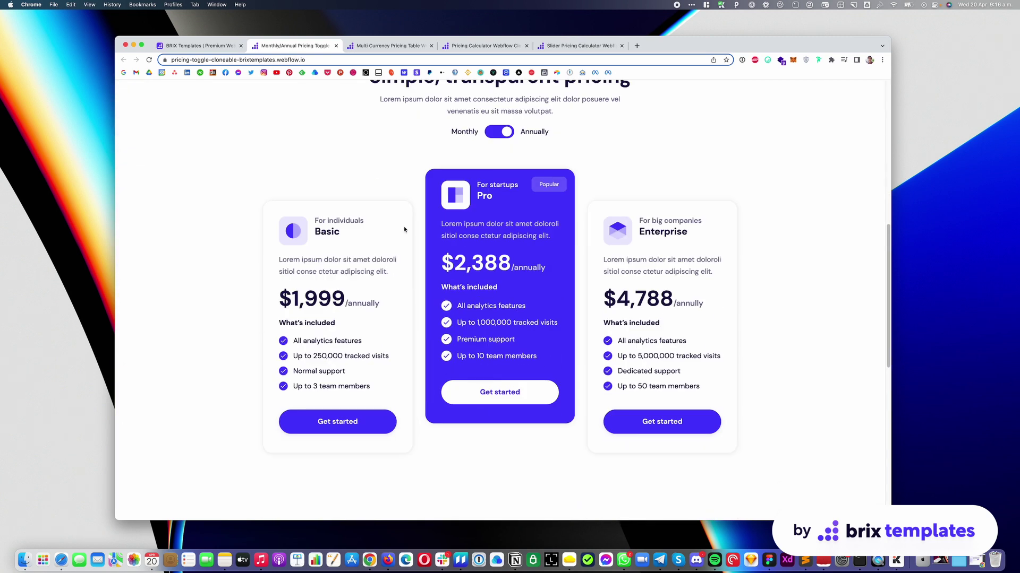
scroll(404, 229, "up", 1)
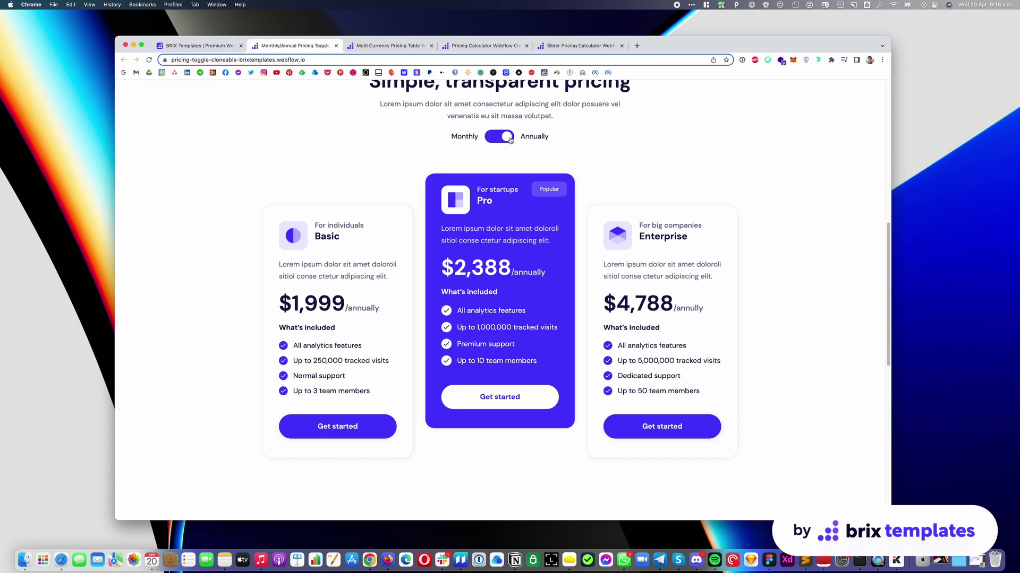
Step: Flip the pricing switch between Monthly and Annually several times, ending on Monthly prices
left_click(509, 140)
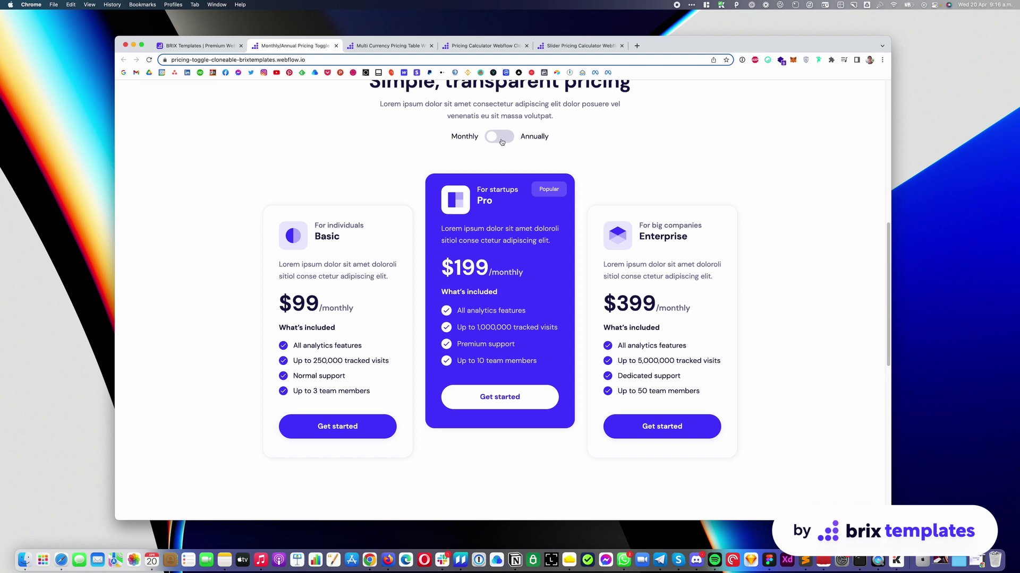
left_click(501, 140)
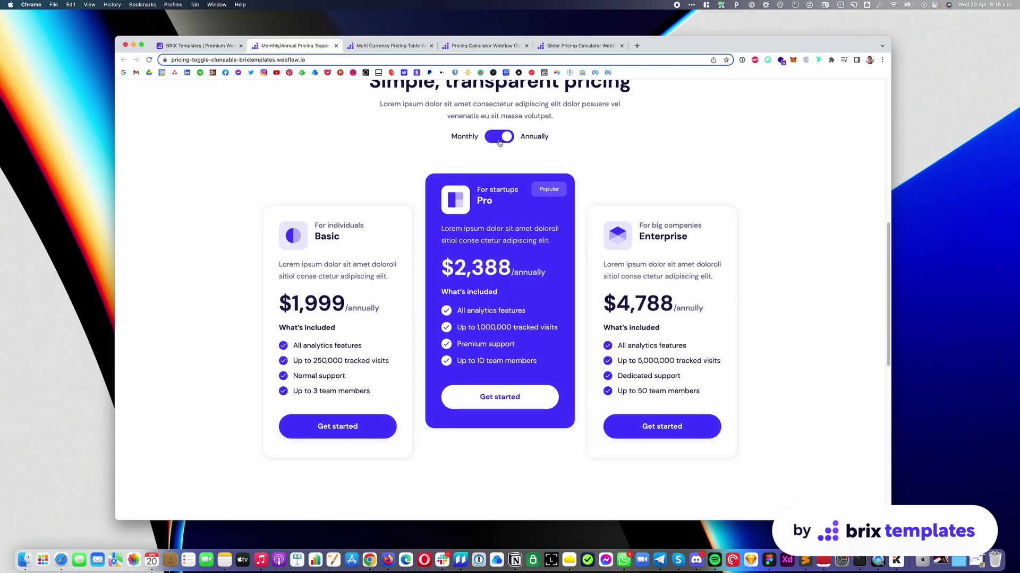
scroll(499, 143, "up", 1)
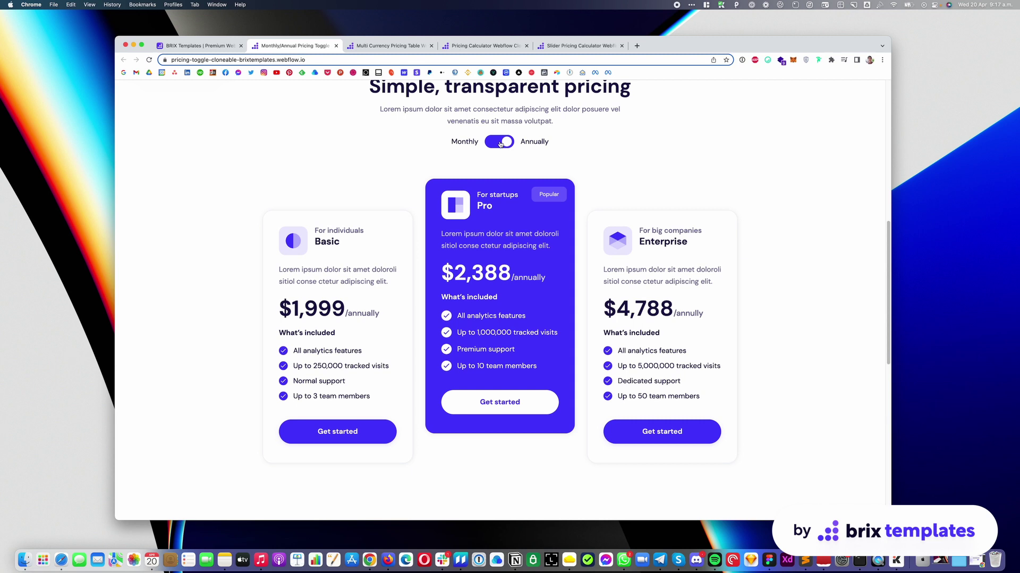
left_click(499, 142)
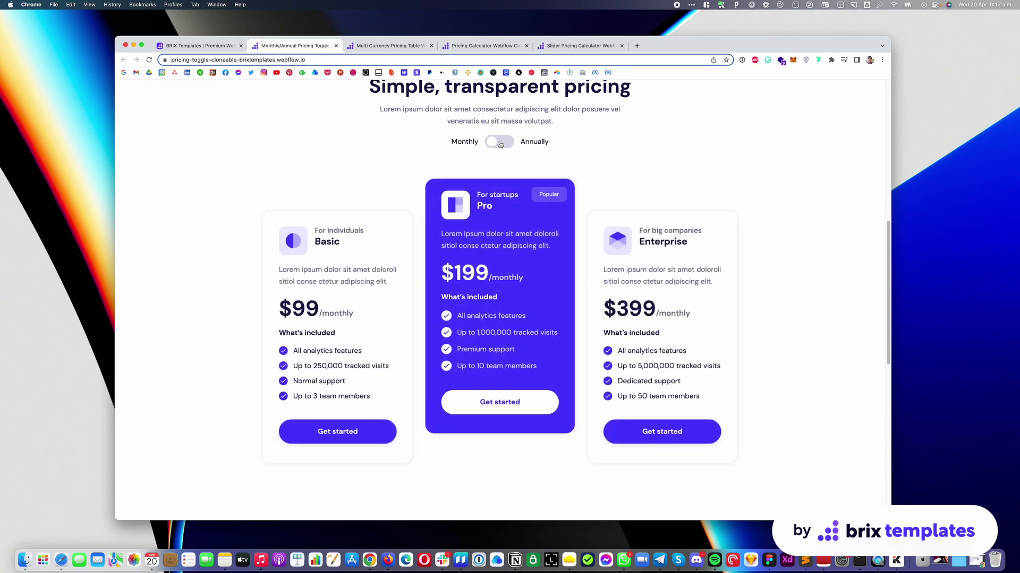
left_click(499, 143)
left_click(499, 142)
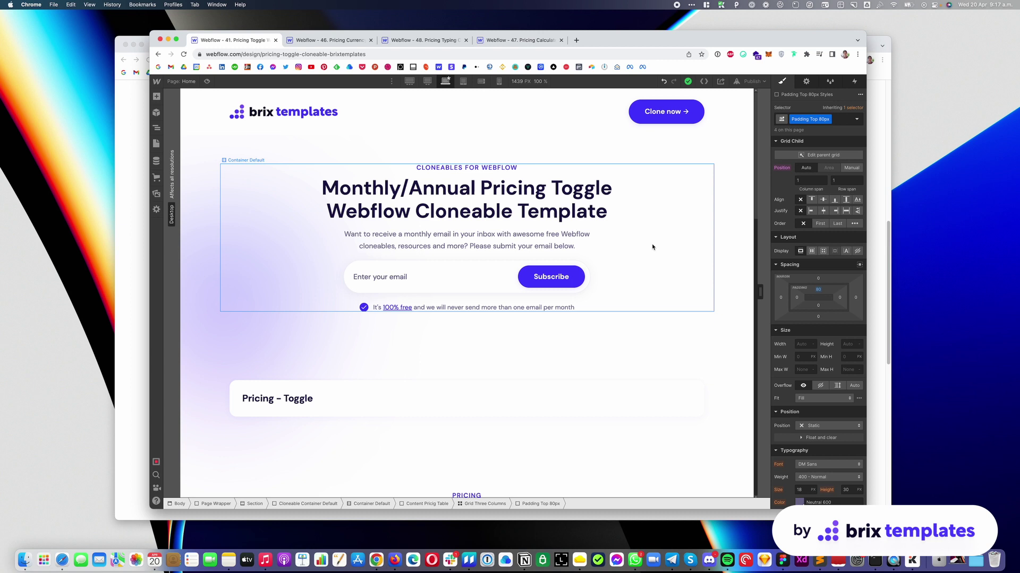
Step: Select the Grid Three Columns pricing grid and collapse its row in the Navigator
scroll(652, 247, "down", 5)
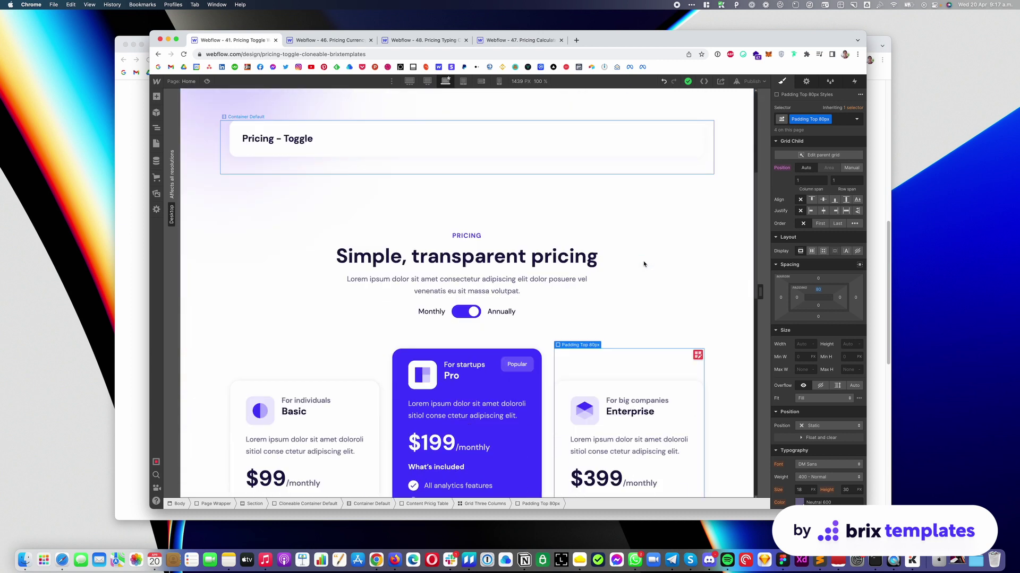
left_click(547, 347)
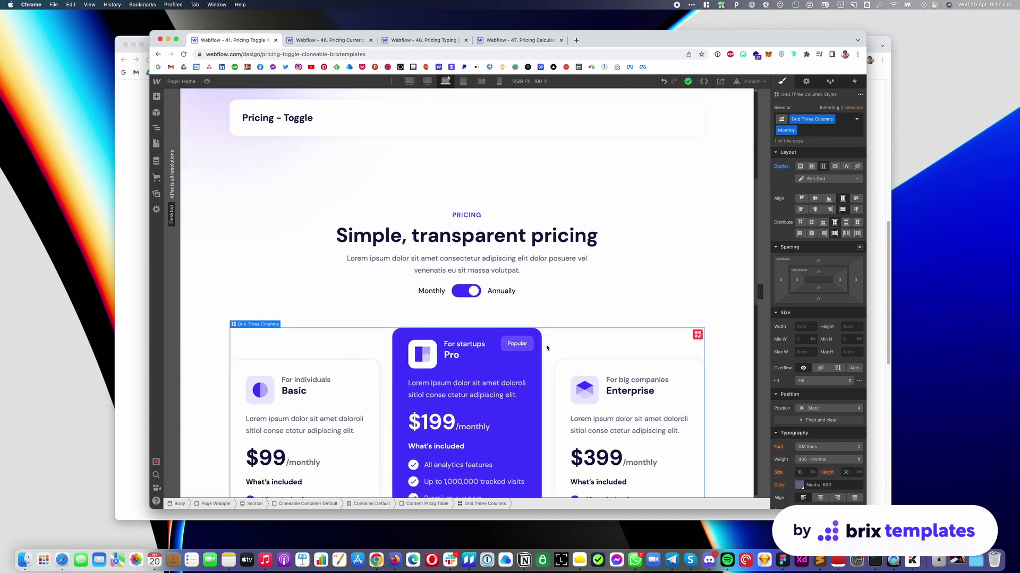
left_click(156, 129)
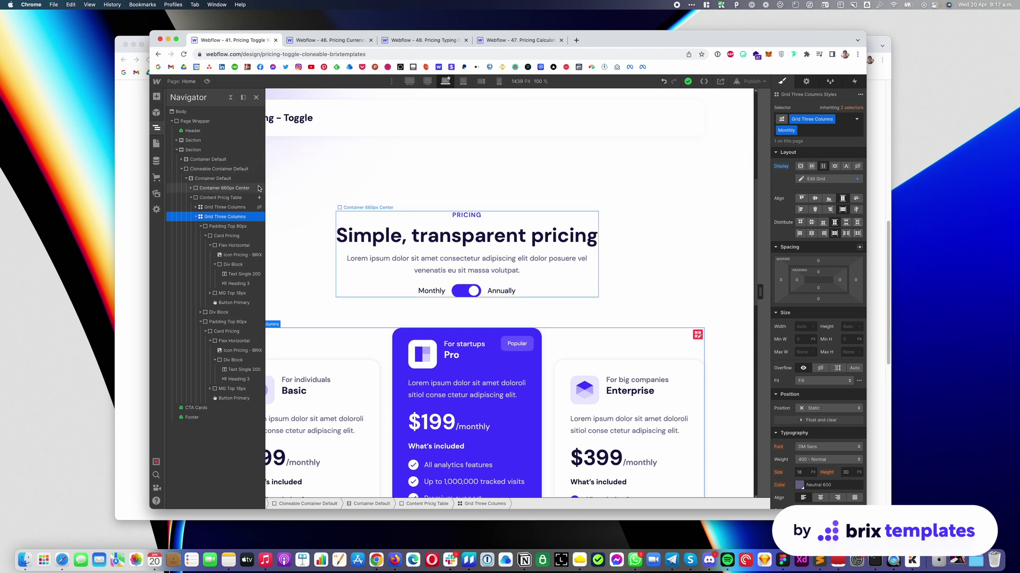
left_click(196, 217)
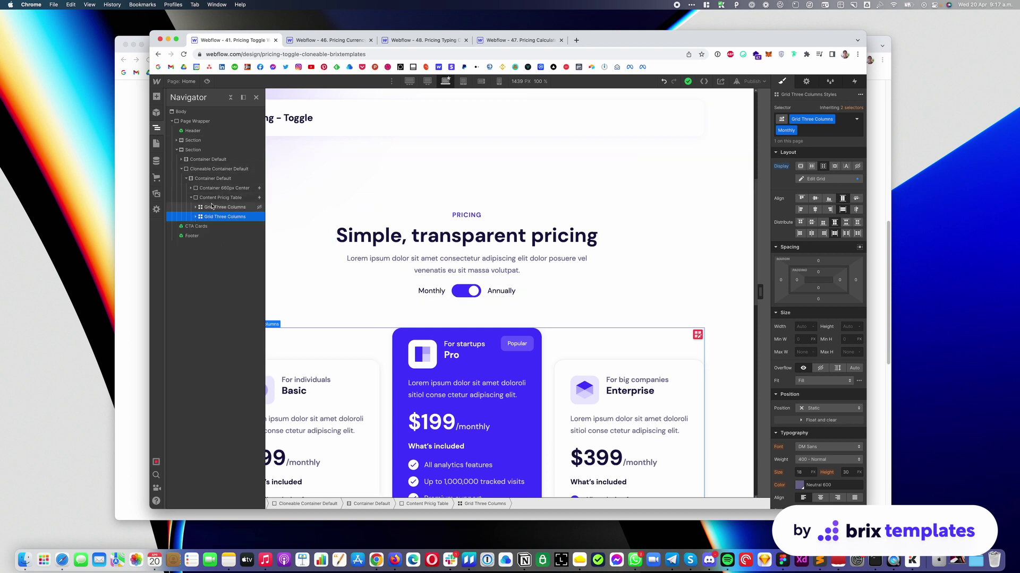
Step: Set the Monthly grid's Display to None and the Annually grid's to Grid, then publish to selected domains
left_click(857, 166)
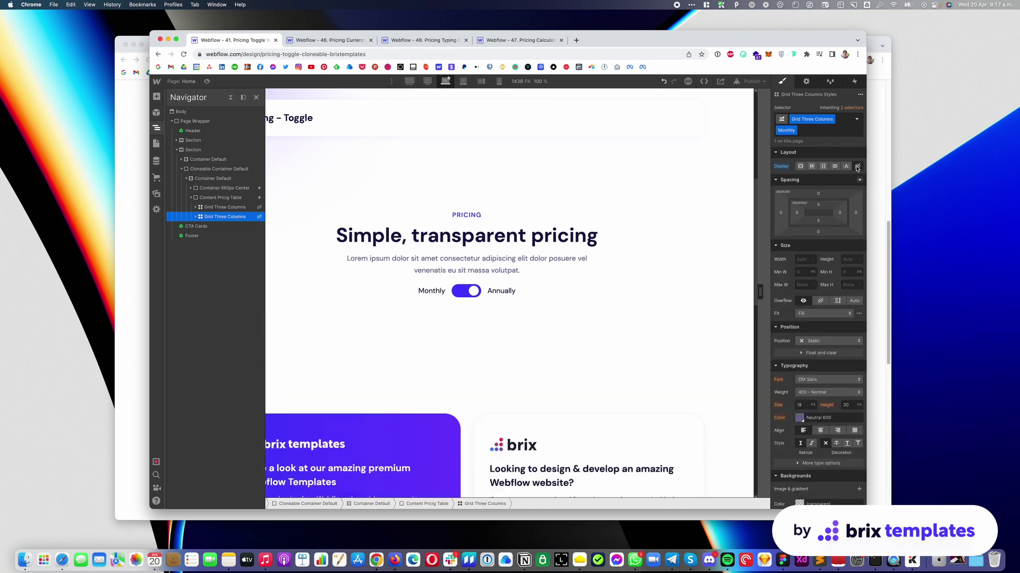
left_click(219, 208)
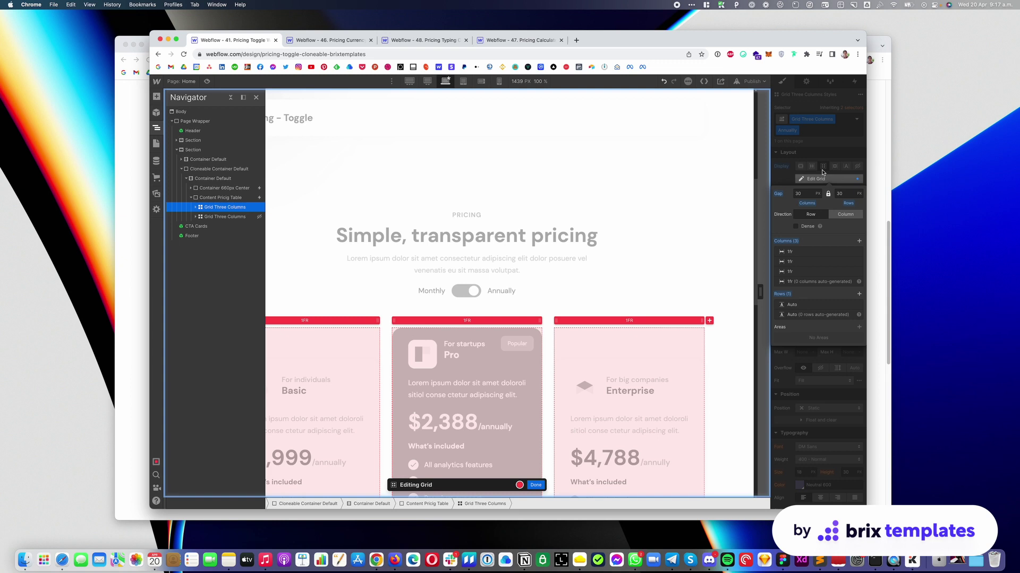
left_click(822, 167)
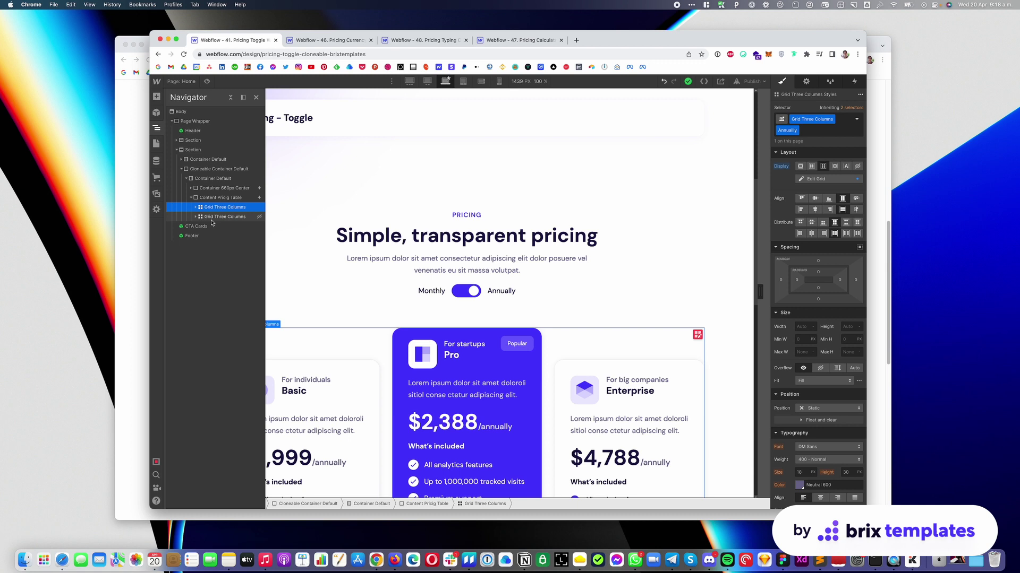
left_click(751, 82)
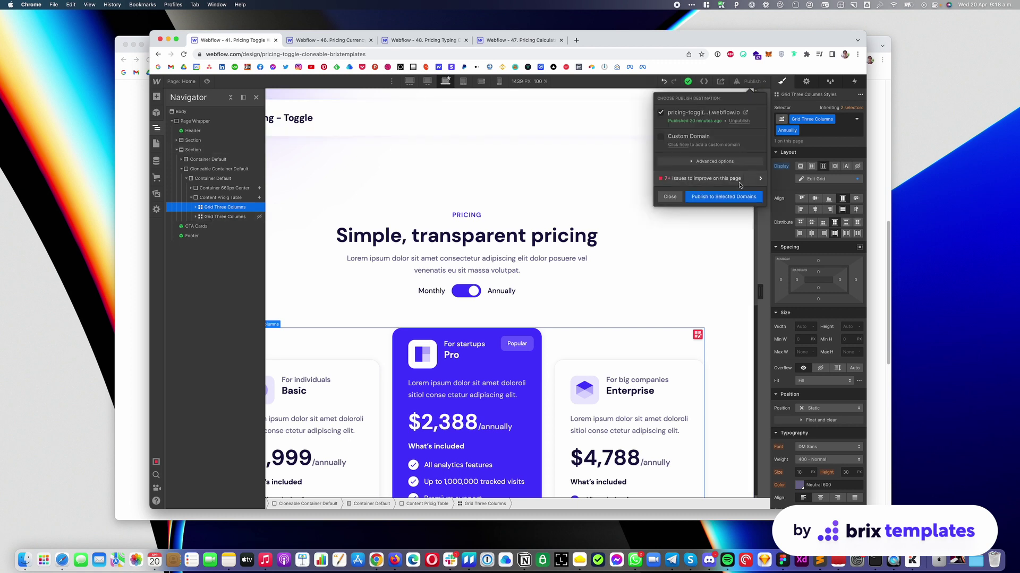
left_click(735, 198)
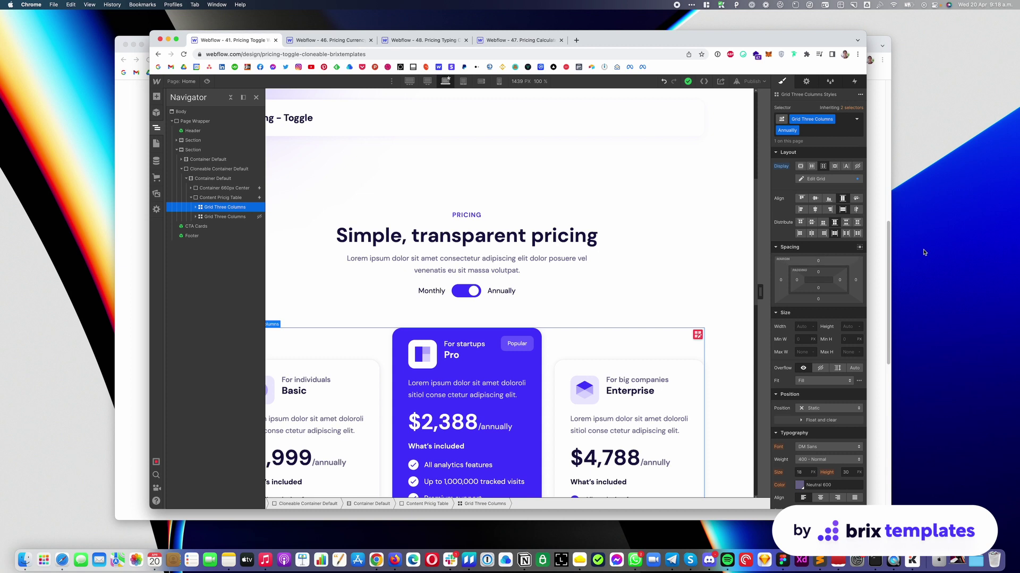
Step: Open the Multi Currency Pricing Table page and scroll down to its pricing cards
left_click(119, 164)
left_click(377, 46)
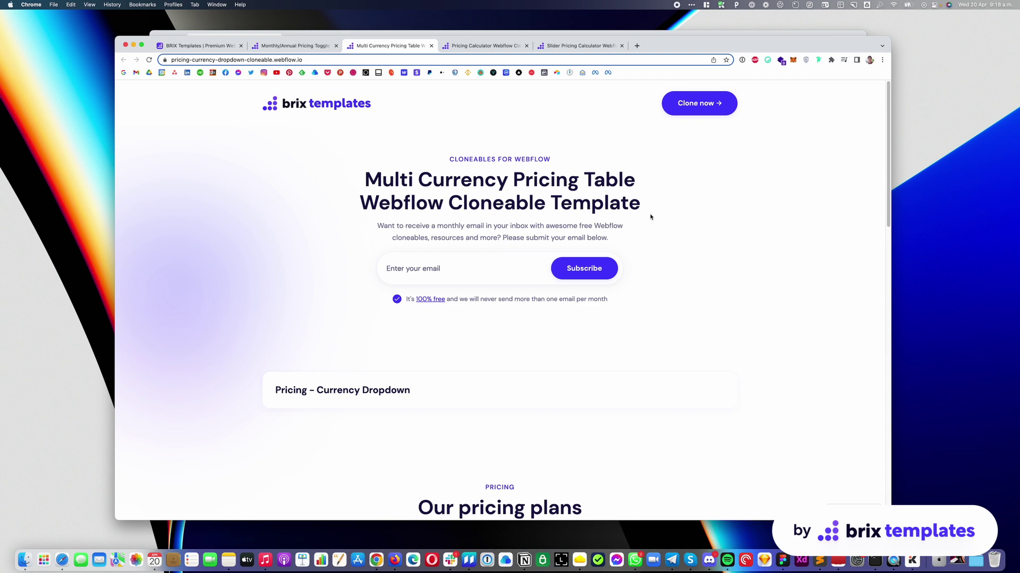
scroll(650, 217, "down", 1)
scroll(649, 218, "down", 5)
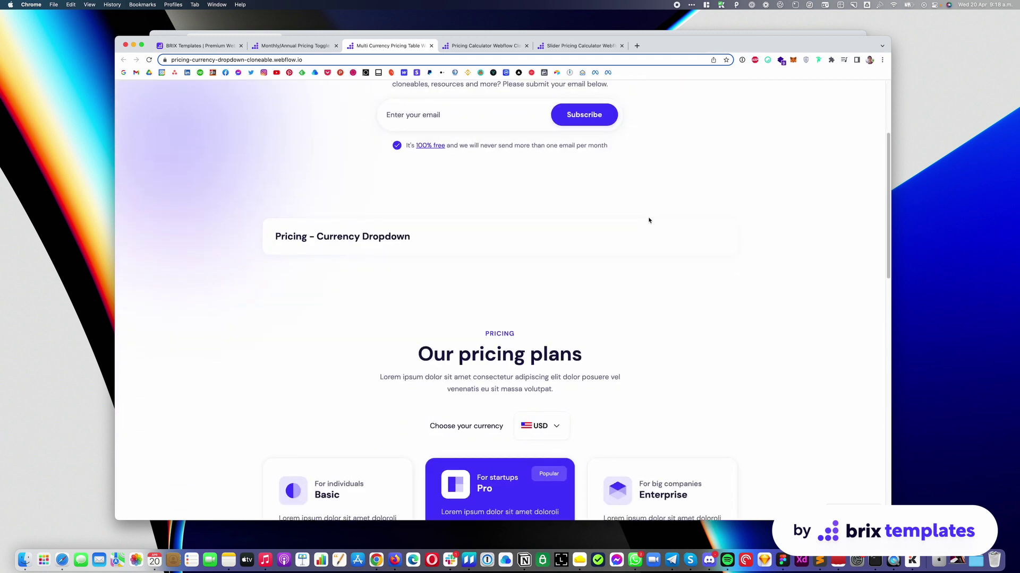
scroll(647, 222, "down", 2)
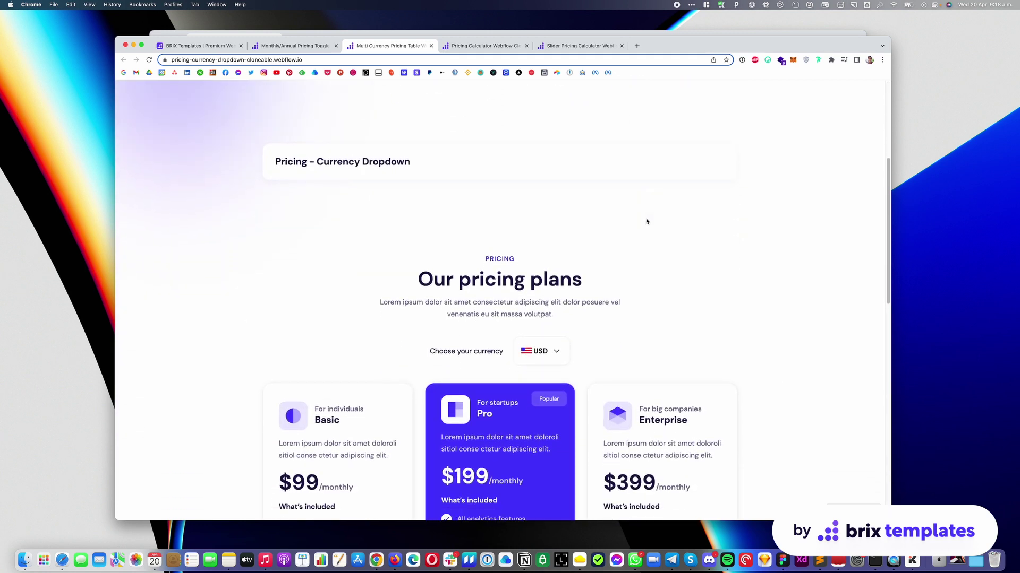
scroll(645, 221, "down", 1)
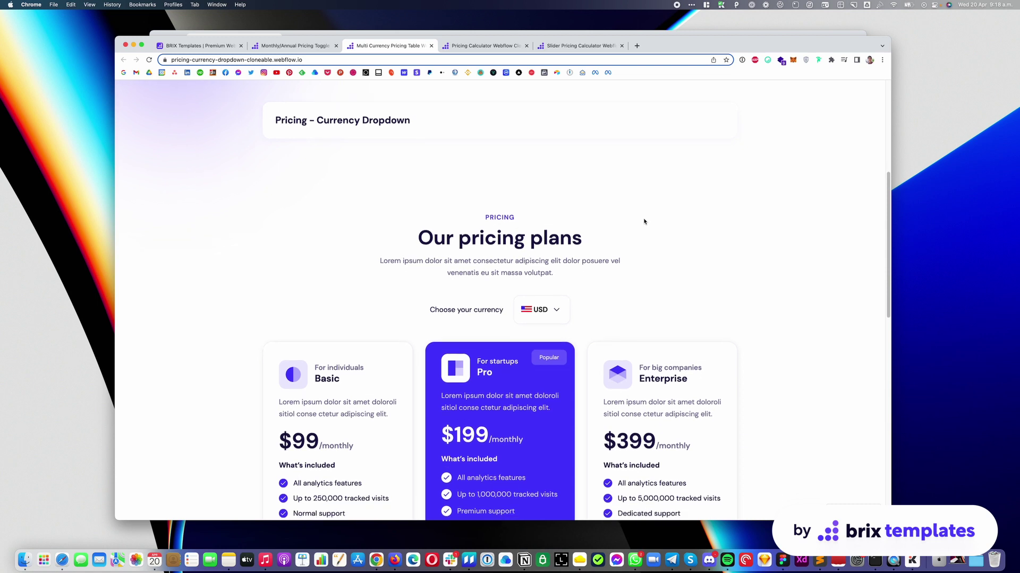
scroll(644, 222, "down", 1)
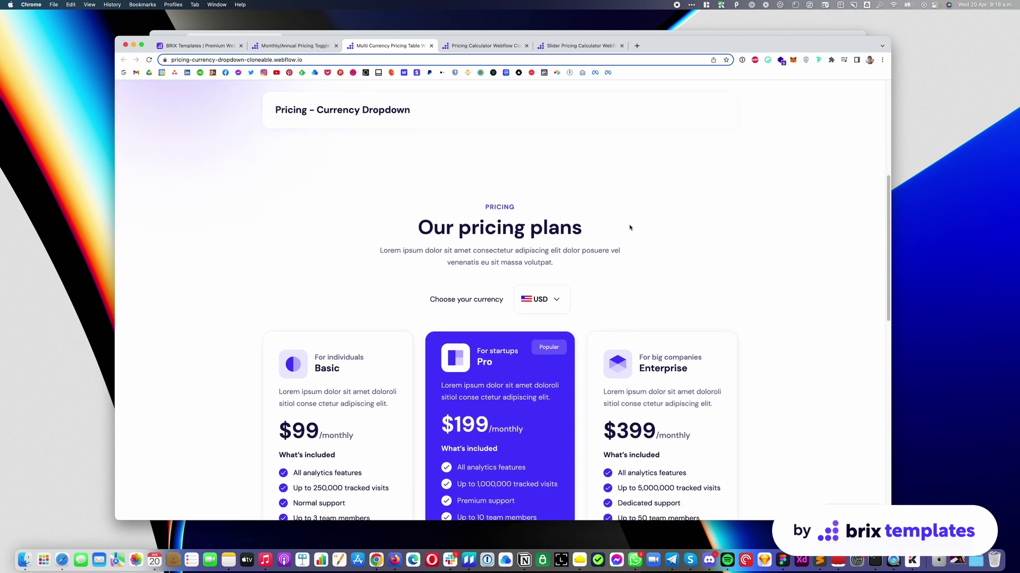
scroll(623, 233, "down", 2)
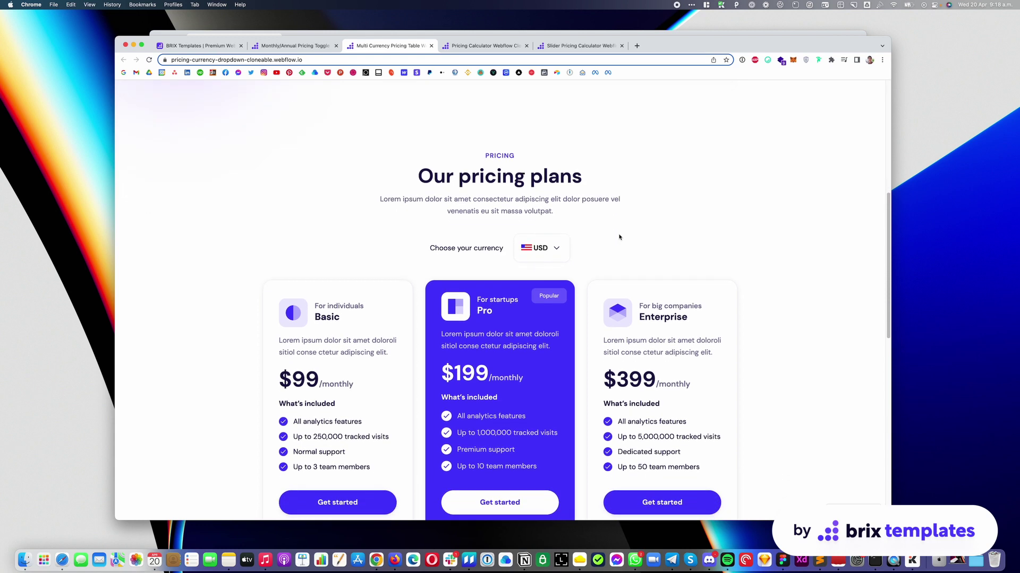
Step: Switch the live prices between USD and EUR with the currency dropdown, ending on USD
left_click(552, 236)
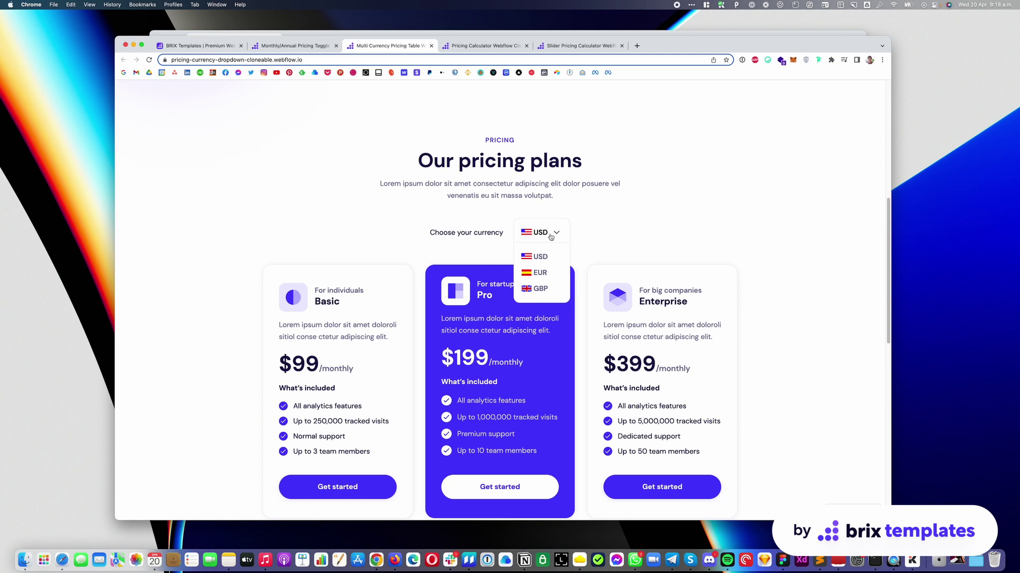
left_click(539, 274)
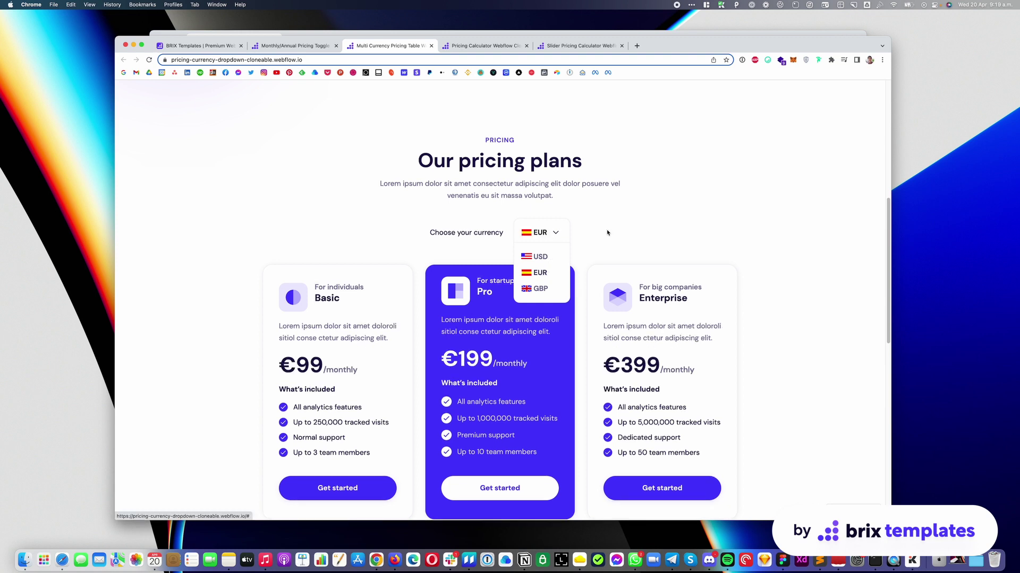
left_click(542, 256)
left_click(534, 273)
left_click(538, 257)
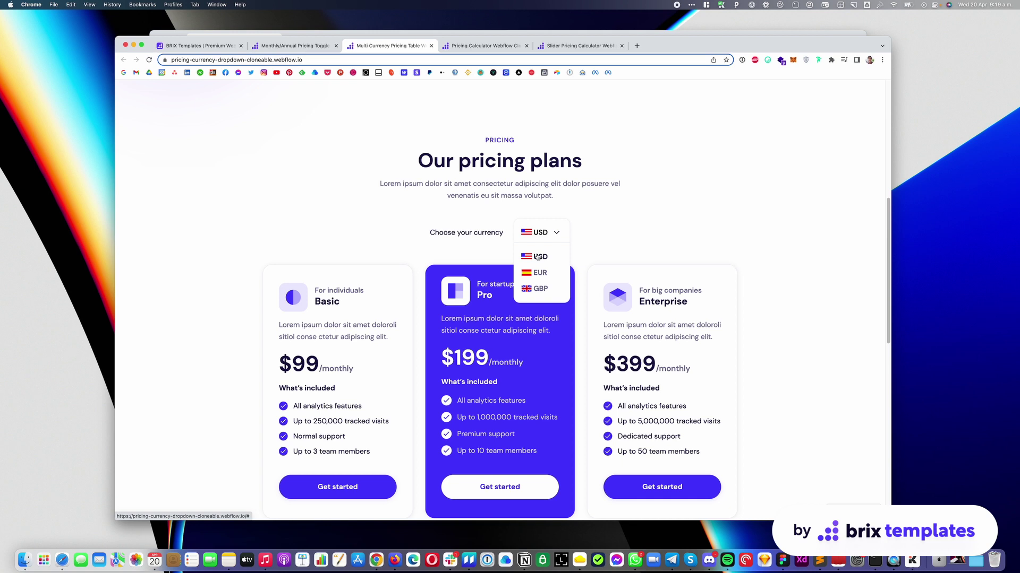
left_click(549, 242)
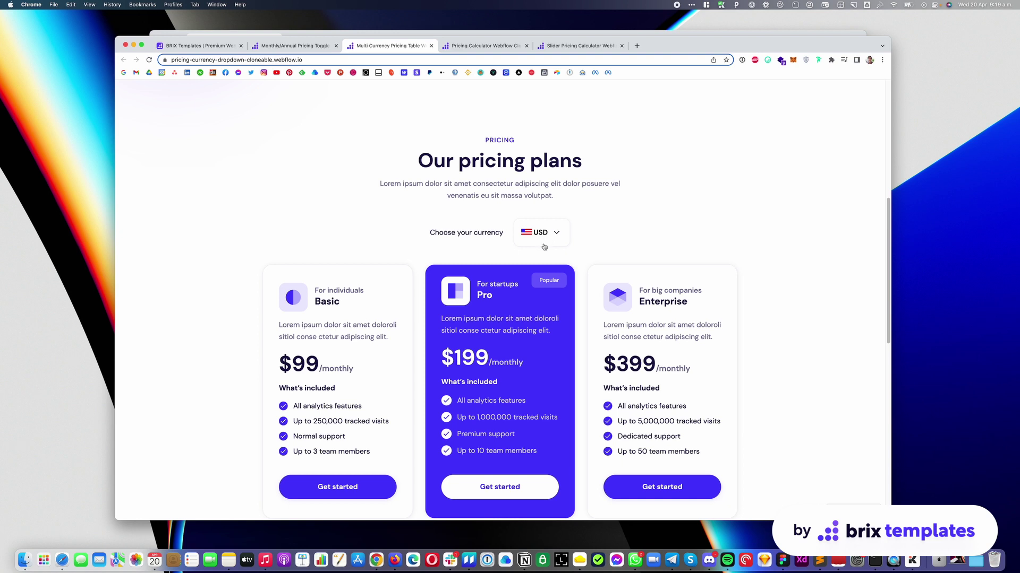
key("ctrl+Up")
Step: Open the Pricing Currency Dropdown project and inspect its Grid Three Columns grids in the Navigator
left_click(594, 253)
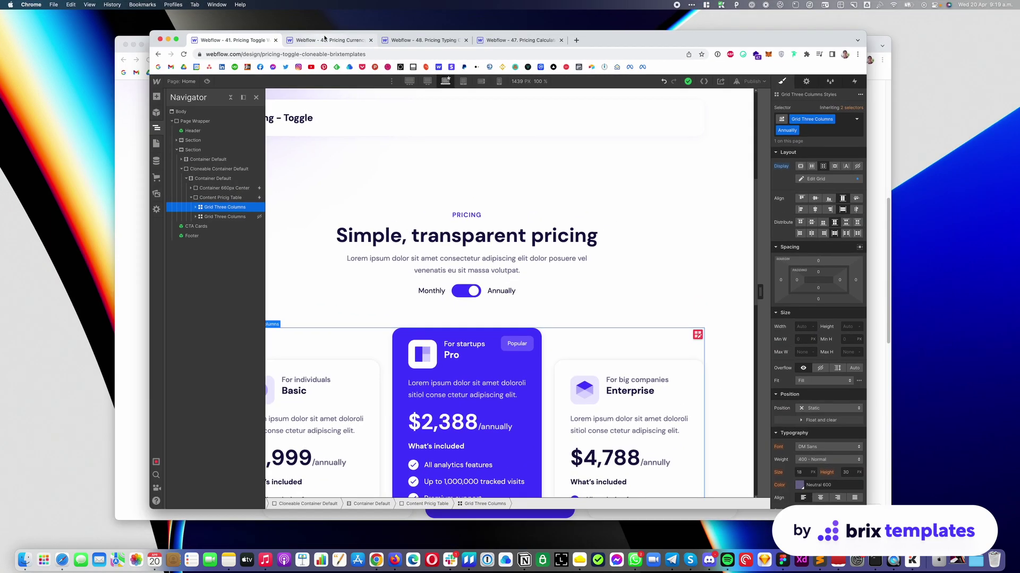
left_click(323, 42)
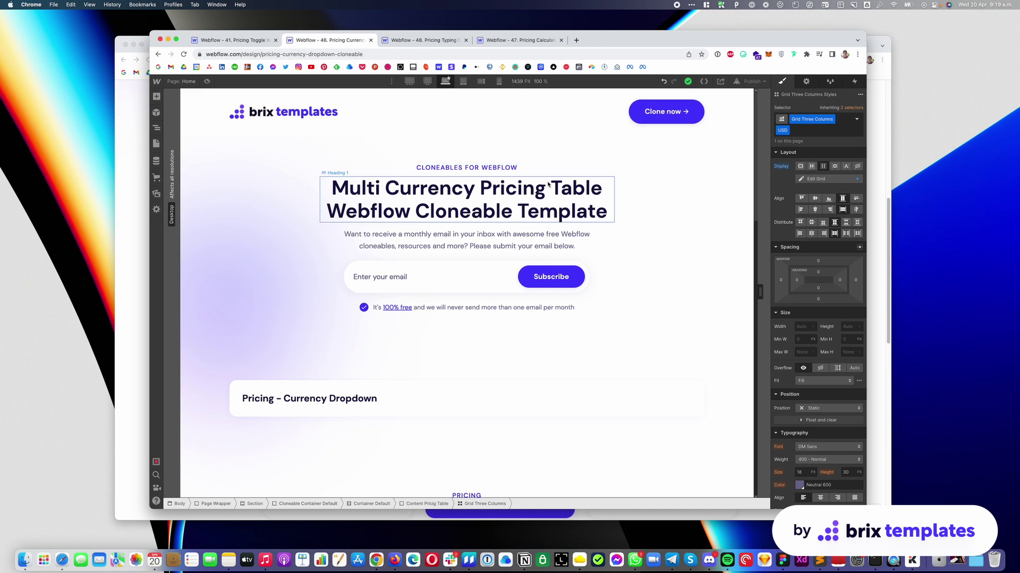
scroll(549, 186, "down", 5)
scroll(547, 188, "down", 2)
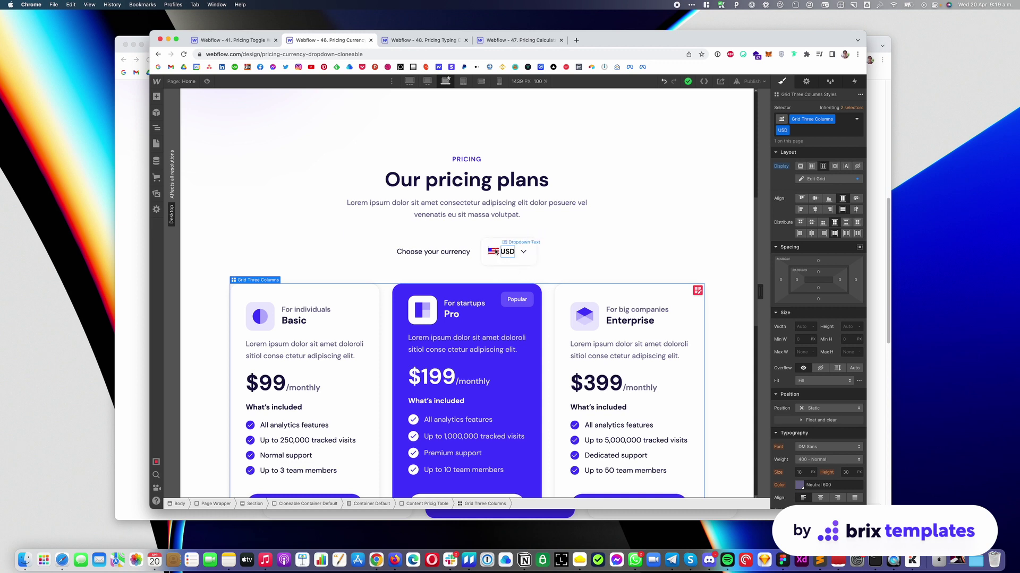
left_click(157, 127)
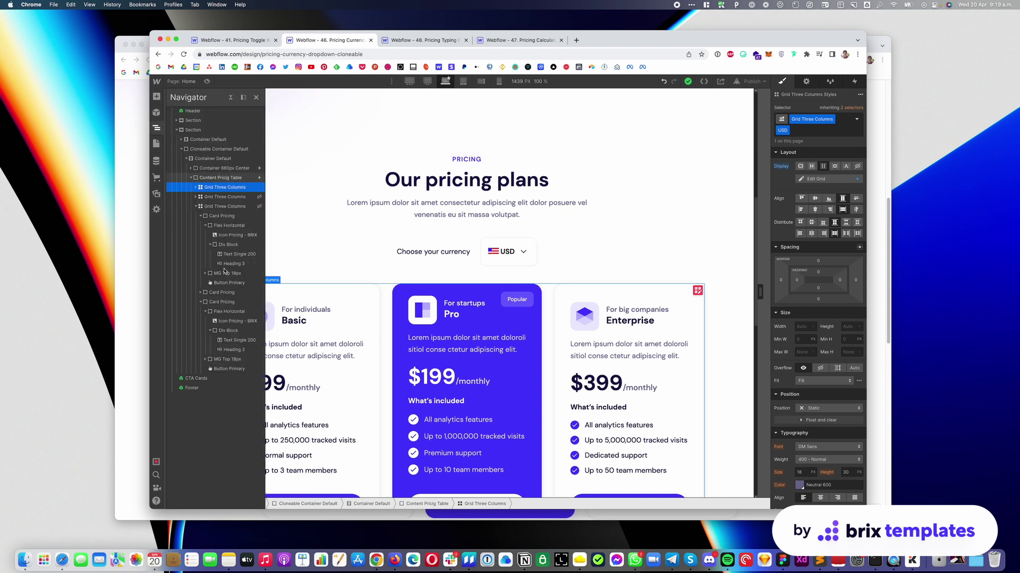
left_click(195, 207)
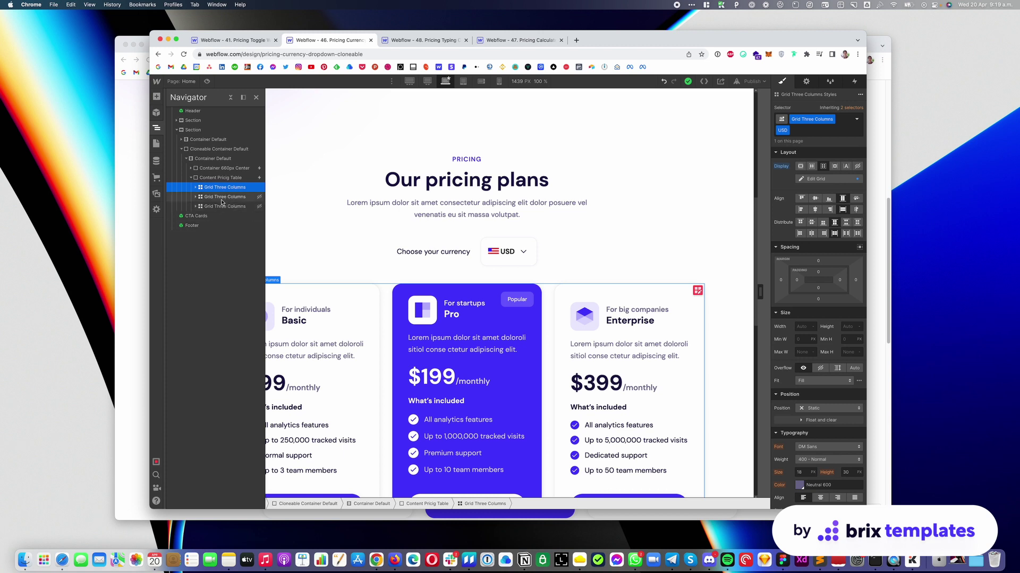
left_click(223, 197)
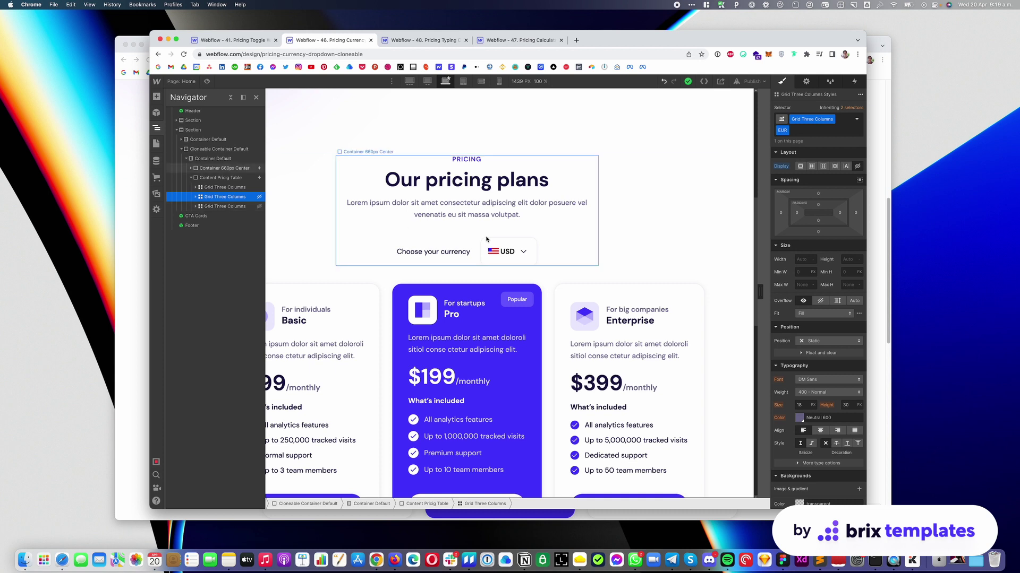
Step: Select Dropdown Toggle Currency and enable Menu Show to reveal the USD, EUR and GBP links
left_click(517, 248)
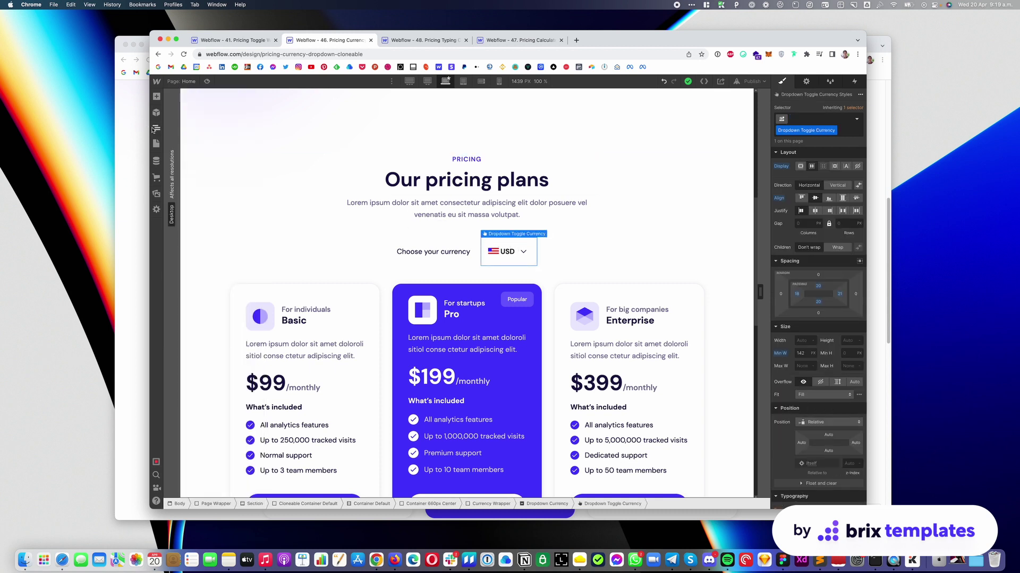
left_click(156, 128)
left_click(806, 83)
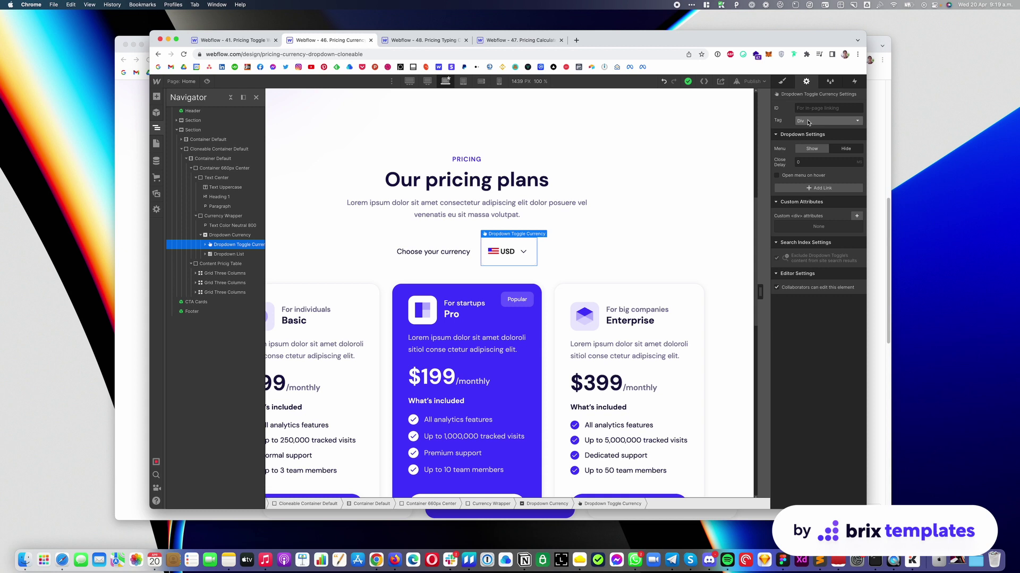
left_click(811, 148)
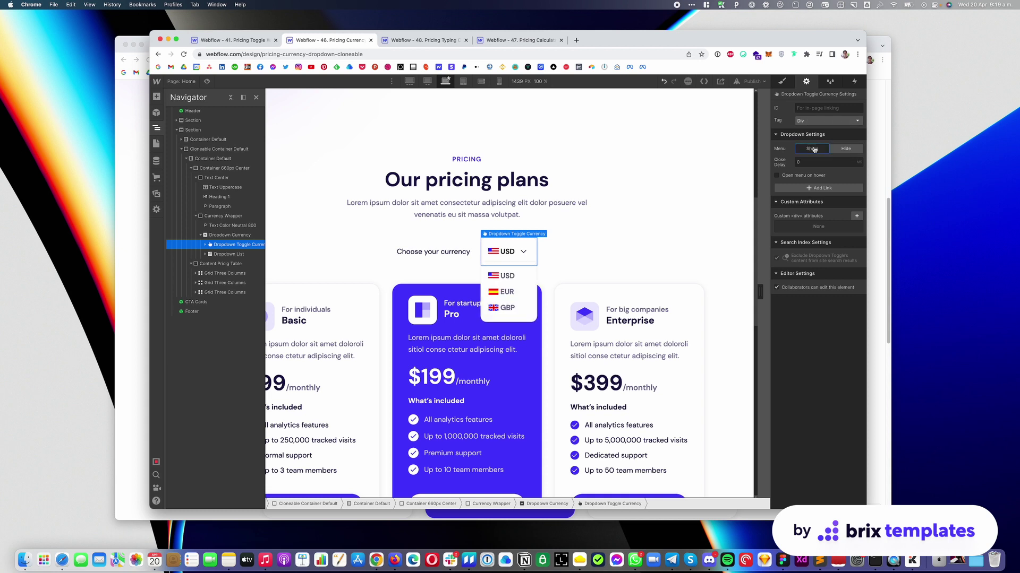
Step: Select the USD Dropdown Link and view its Interactions panel
left_click(523, 277)
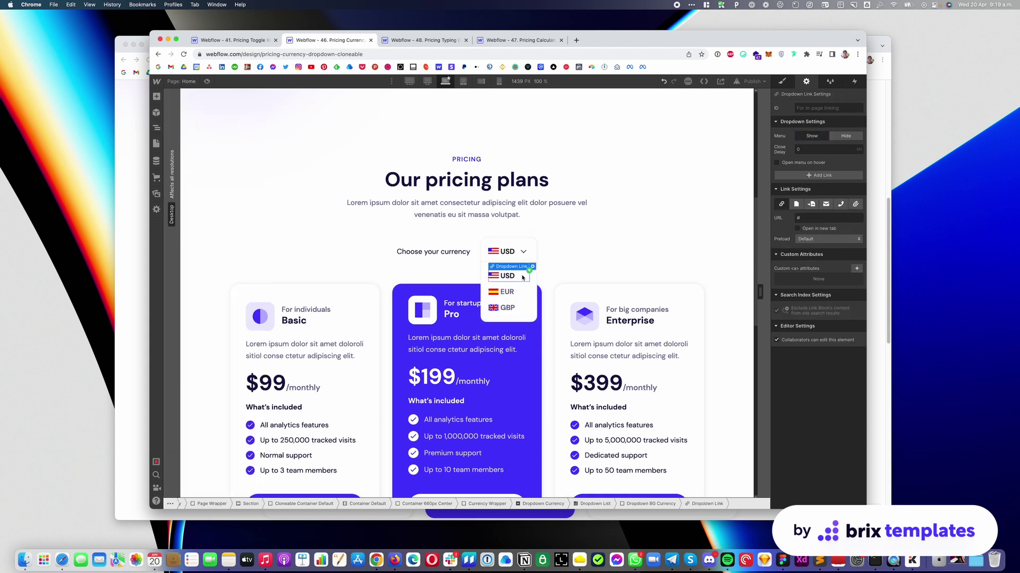
left_click(156, 128)
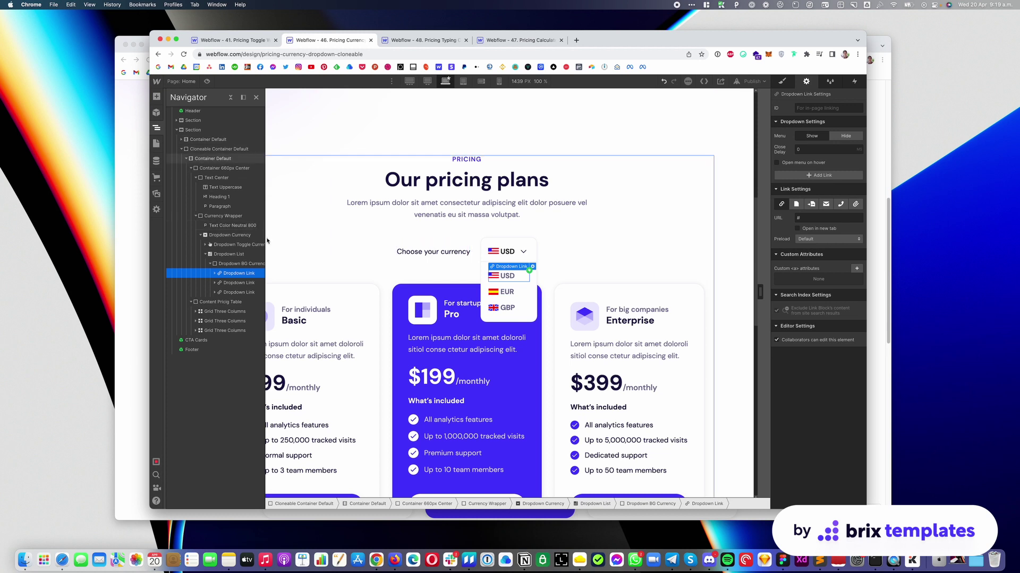
scroll(242, 266, "right", 2)
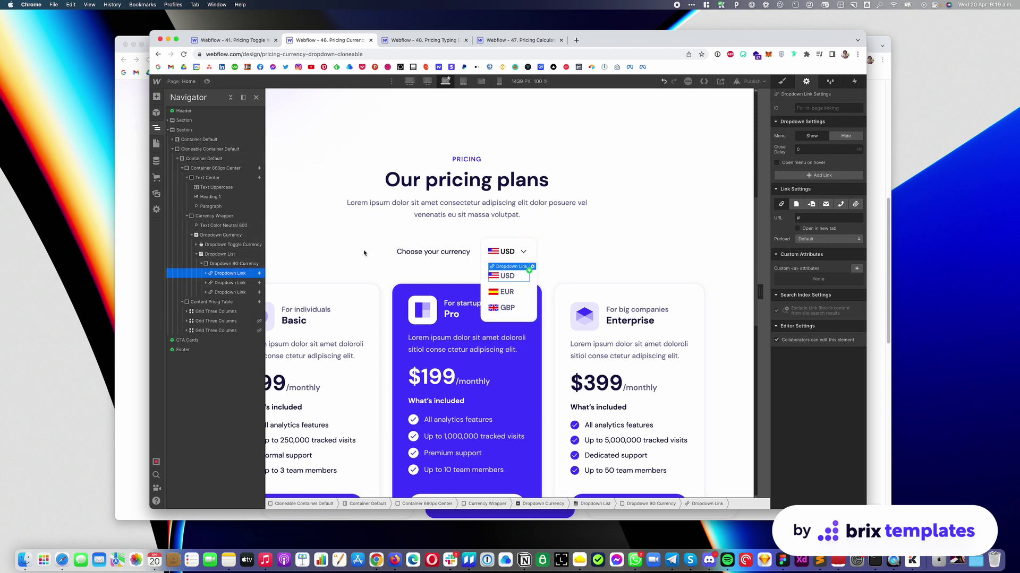
left_click(854, 81)
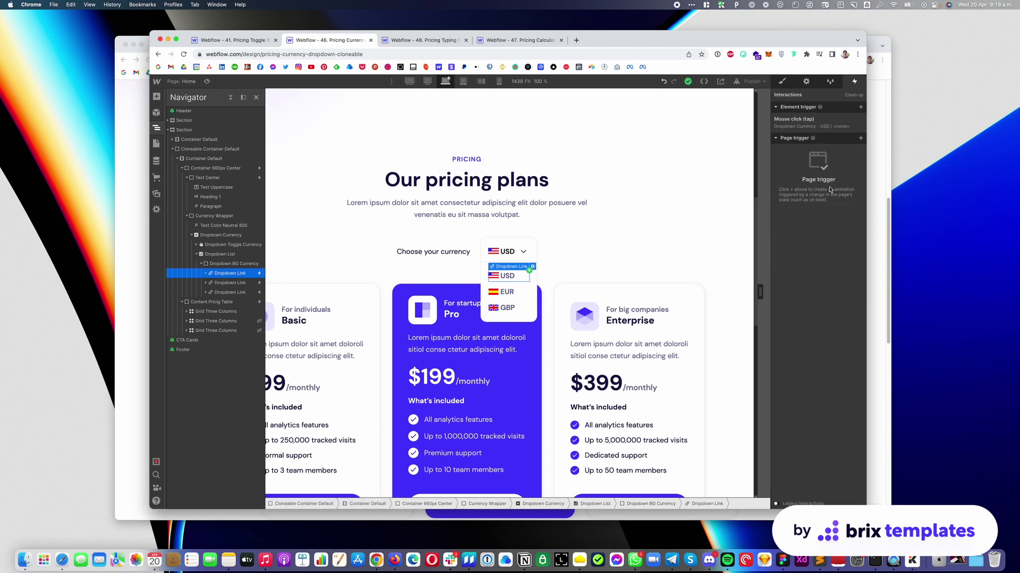
Step: Inspect the Dropdown Currency - USD animation's hide/show and opacity actions on the Mouse click trigger
left_click(819, 127)
left_click(849, 242)
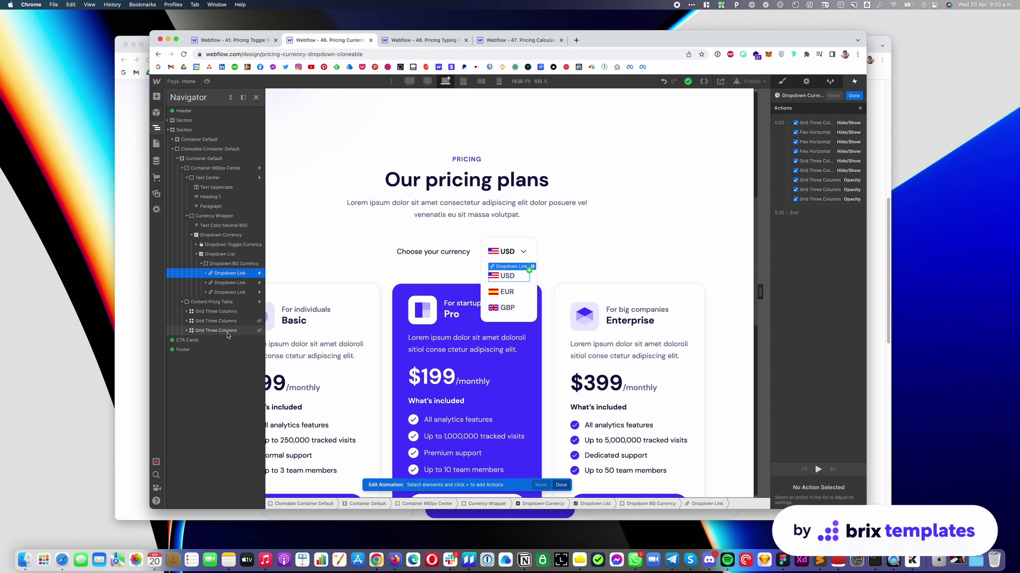
left_click(527, 310)
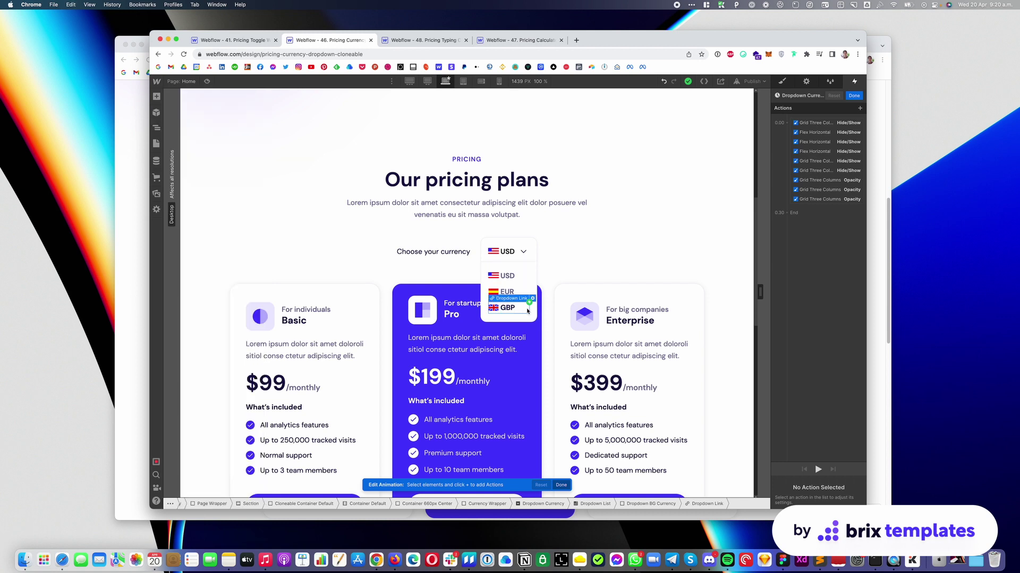
left_click(156, 128)
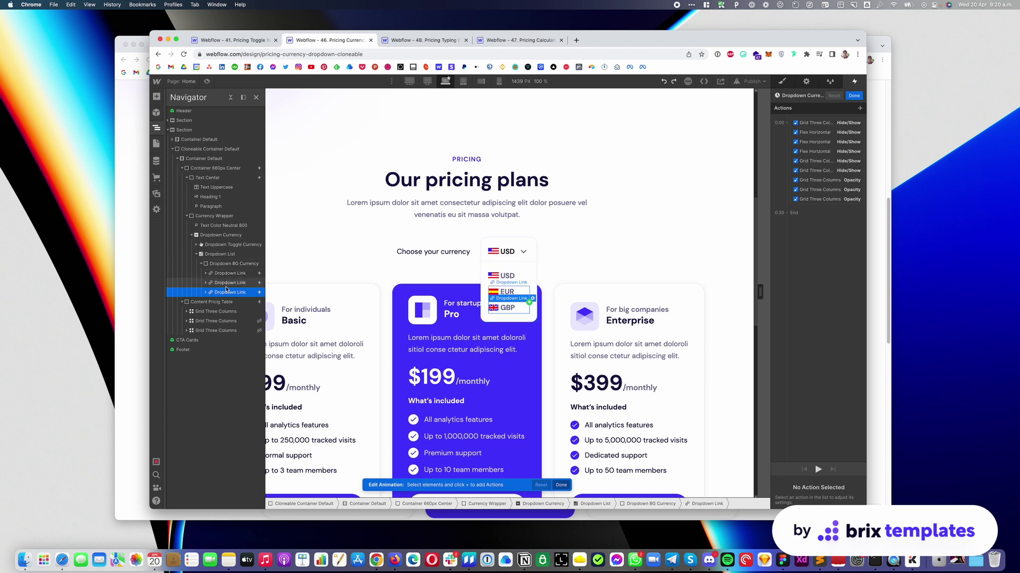
key("super+d")
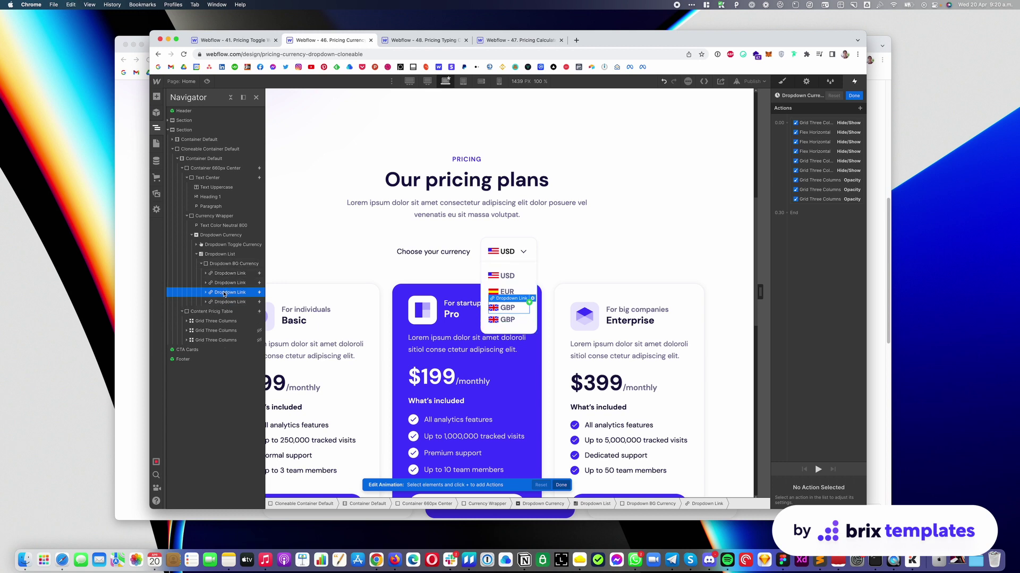
key("super+z")
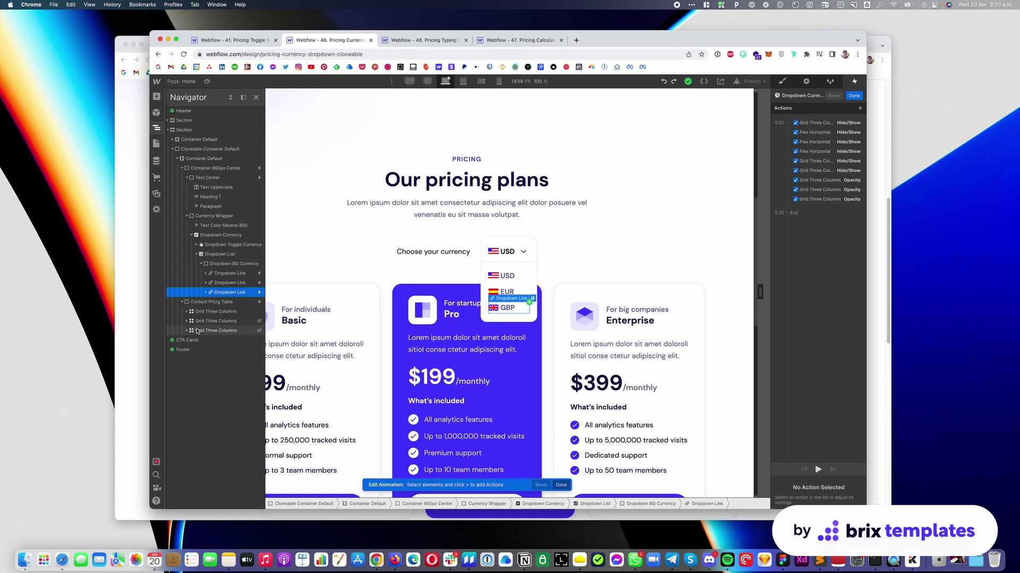
Step: Finish the animation editor and return to the USD link's Style panel
left_click(854, 96)
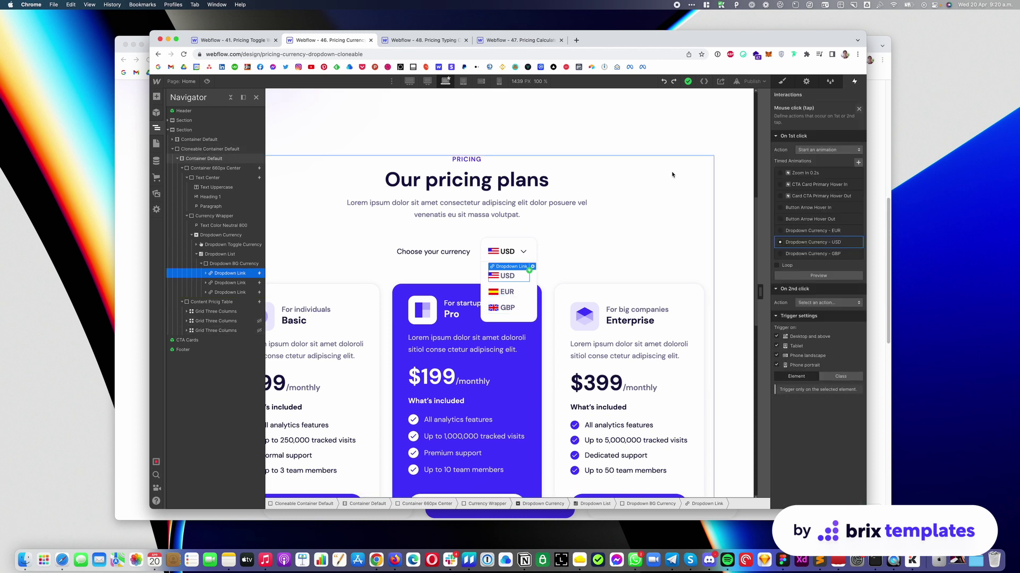
left_click(782, 84)
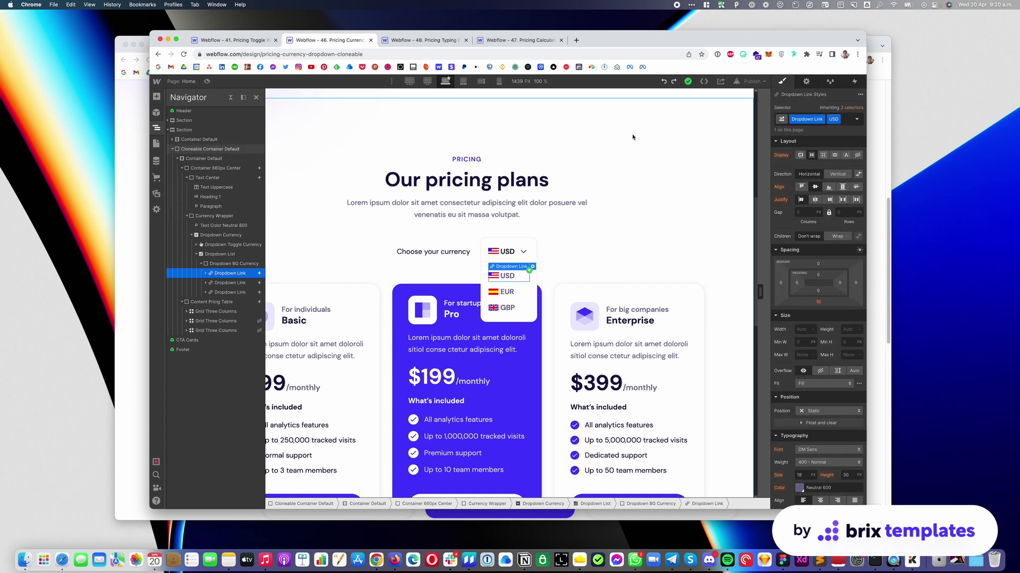
key("ctrl+Up")
Step: Open the live Pricing Calculator cloneable and scroll to the users field and three plan cards
left_click(262, 387)
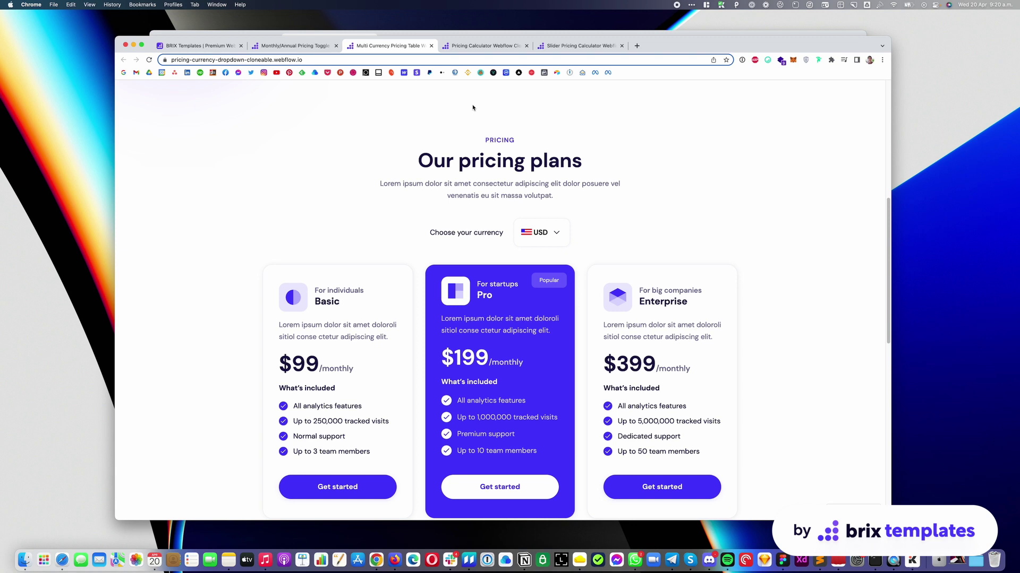
left_click(481, 47)
scroll(547, 181, "down", 5)
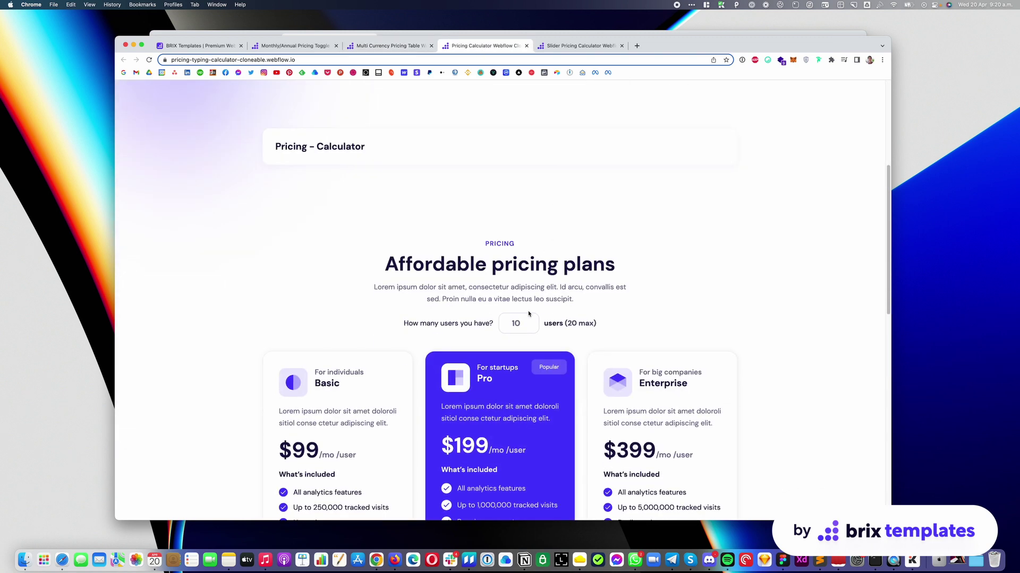
scroll(545, 251, "down", 1)
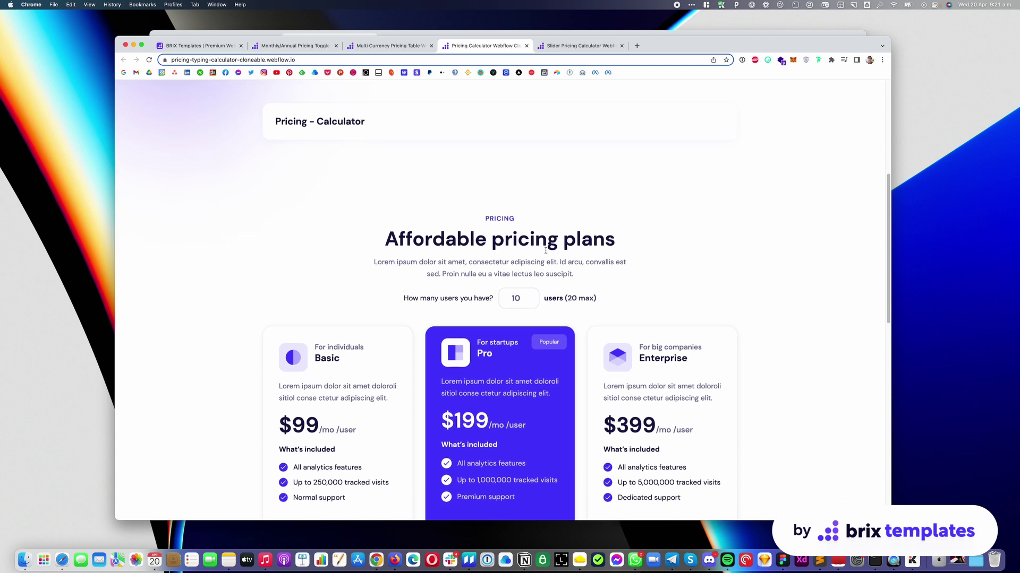
scroll(545, 250, "down", 2)
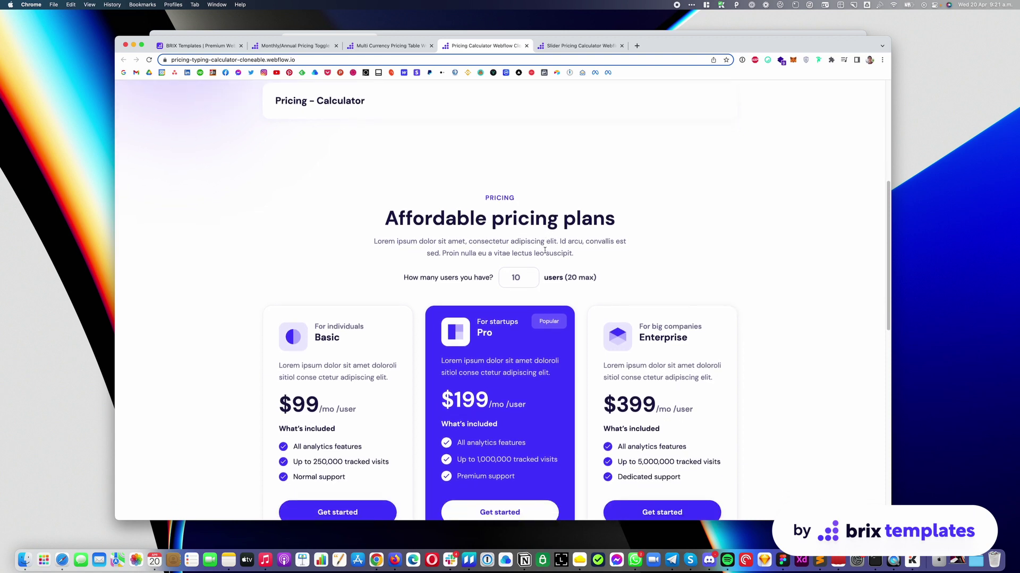
scroll(545, 252, "down", 2)
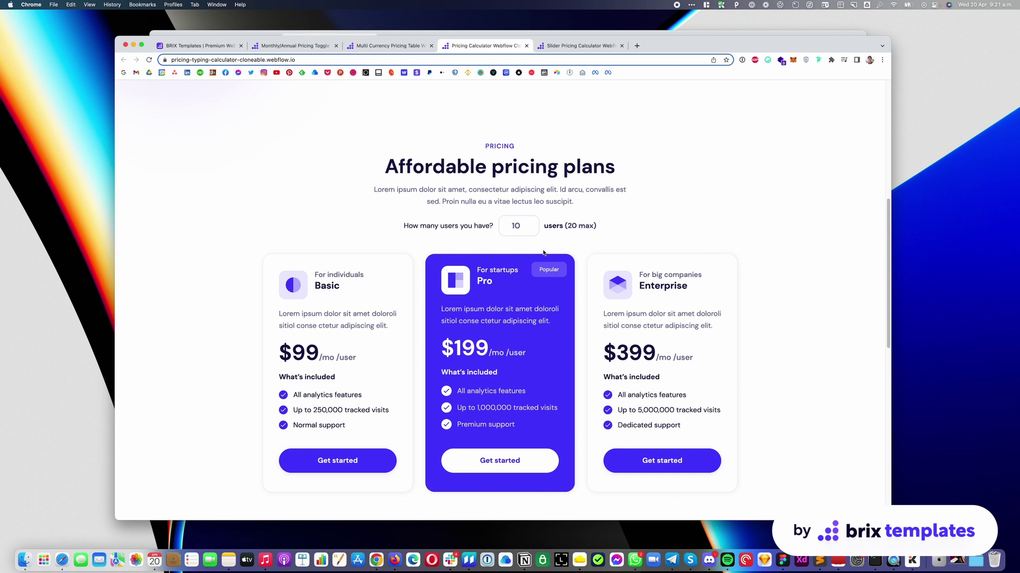
scroll(546, 253, "down", 1)
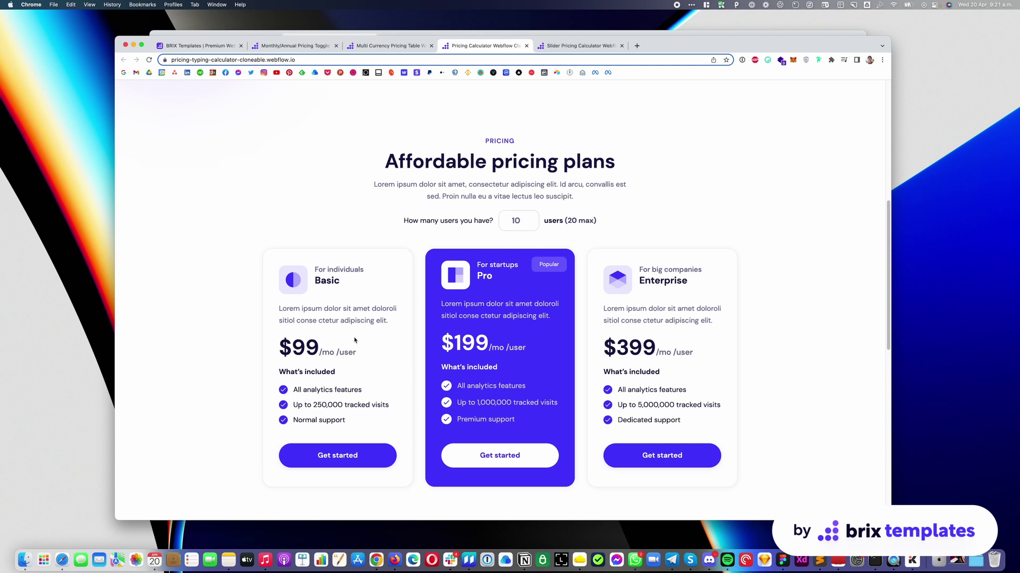
Step: Enter 2, then 15, then 20 users to watch Basic, Pro and Enterprise totals recalculate
double_click(301, 347)
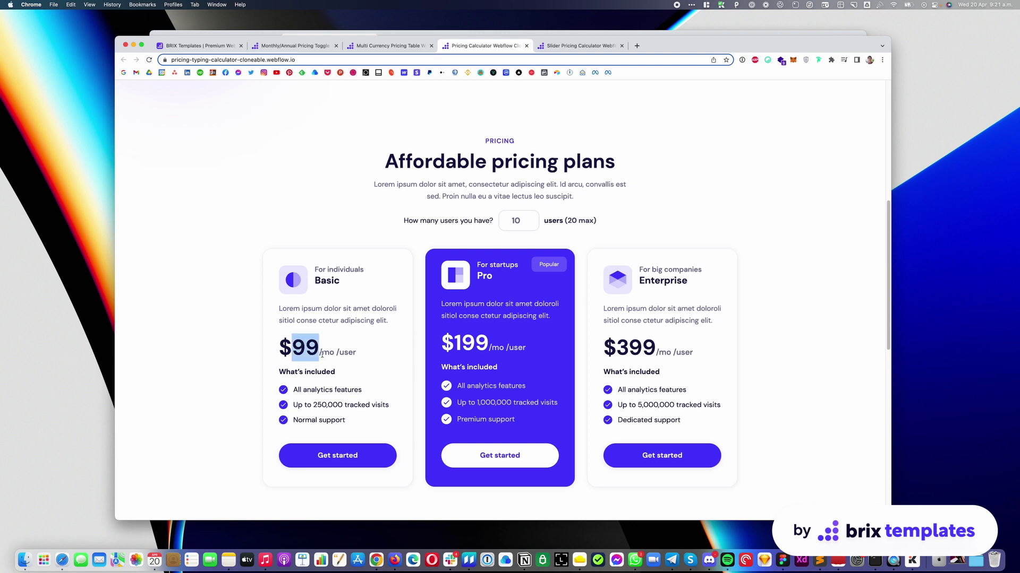
left_click(515, 222)
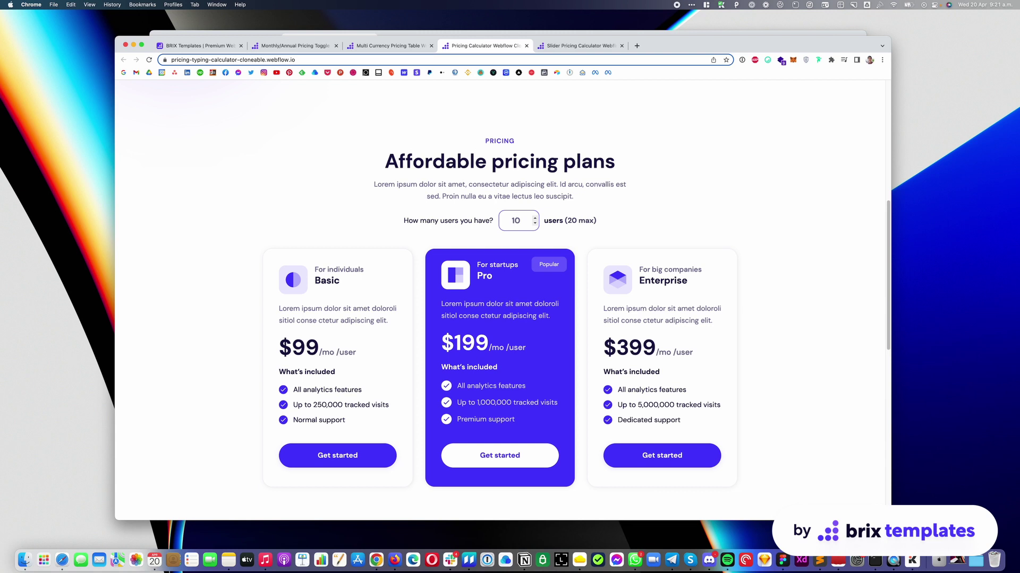
key("BackSpace")
key("BackSpace")
type("2")
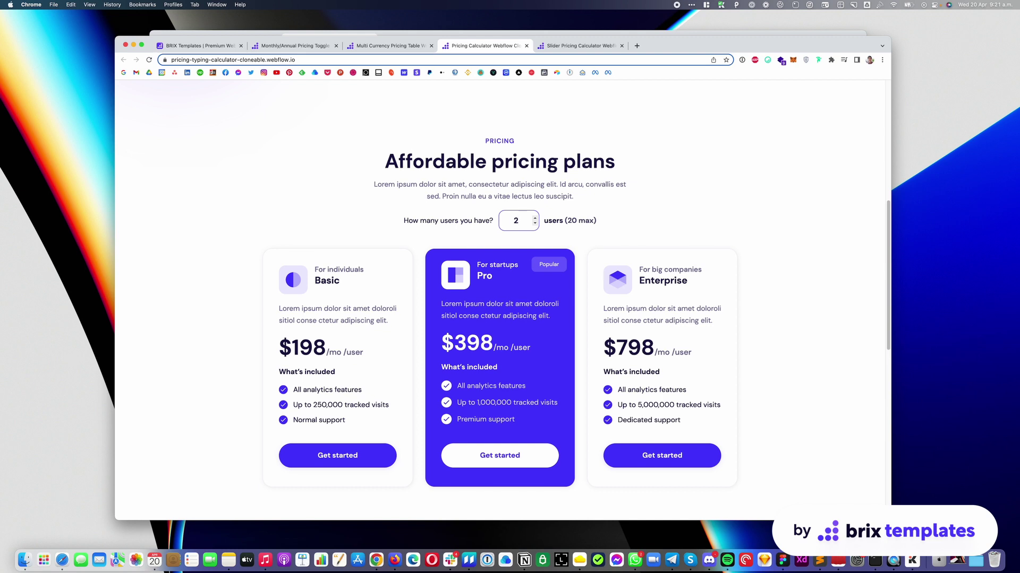
key("BackSpace")
type("515")
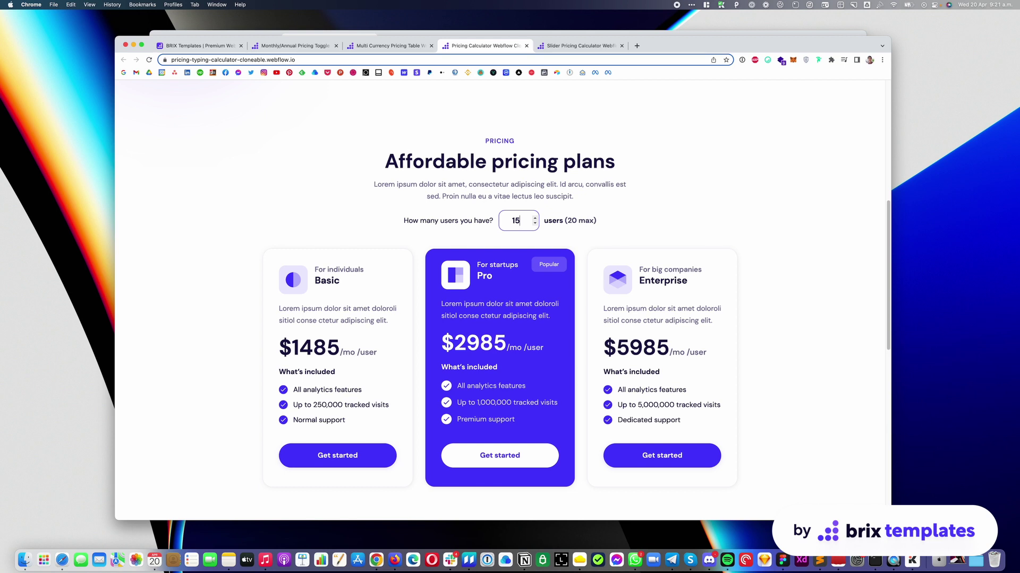
key("BackSpace")
key("BackSpace")
type("20")
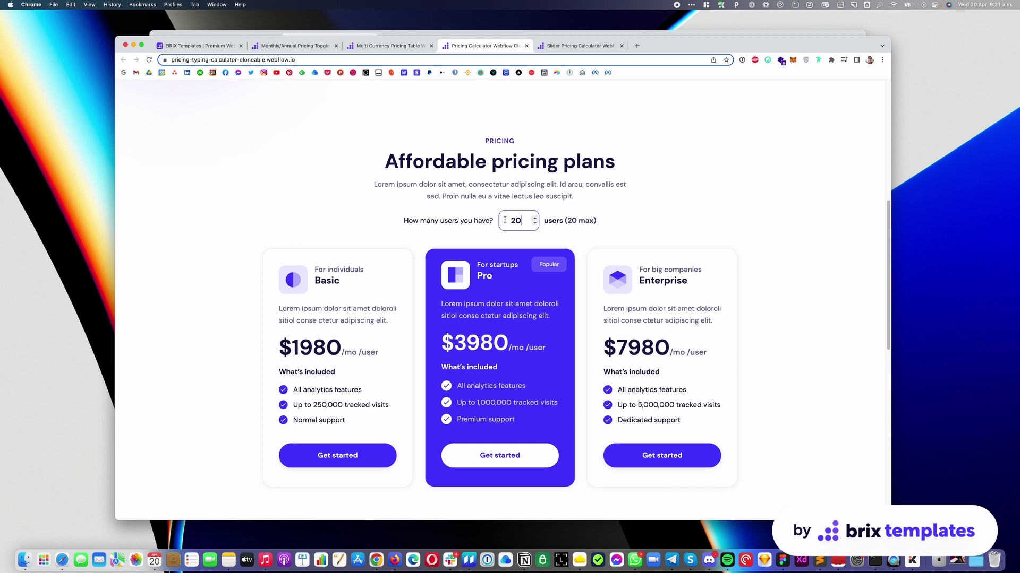
scroll(506, 222, "down", 1)
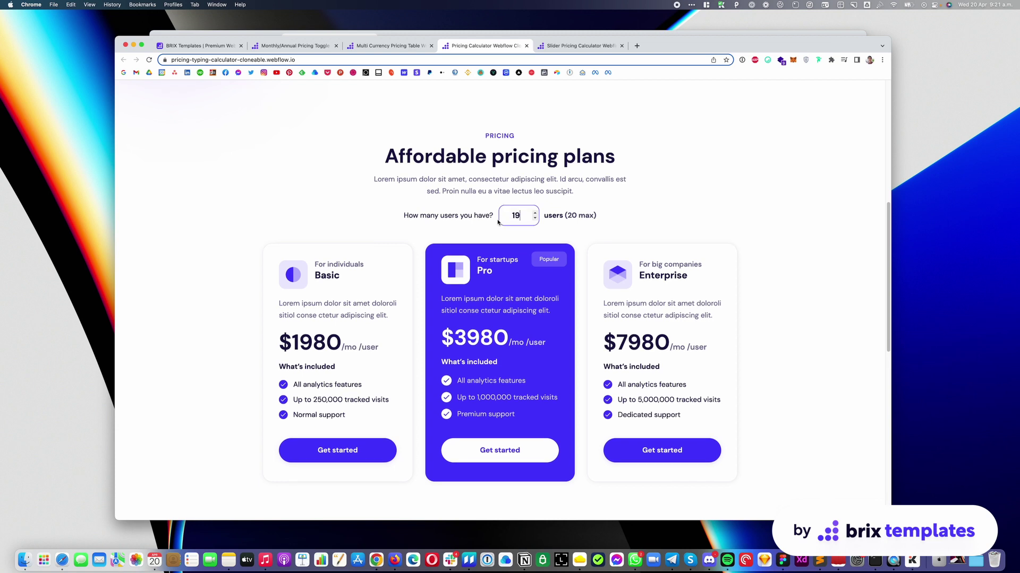
Step: Switch to the Webflow Designer and open the pricing calculator project at its plan cards
key("ctrl+Up")
left_click(547, 232)
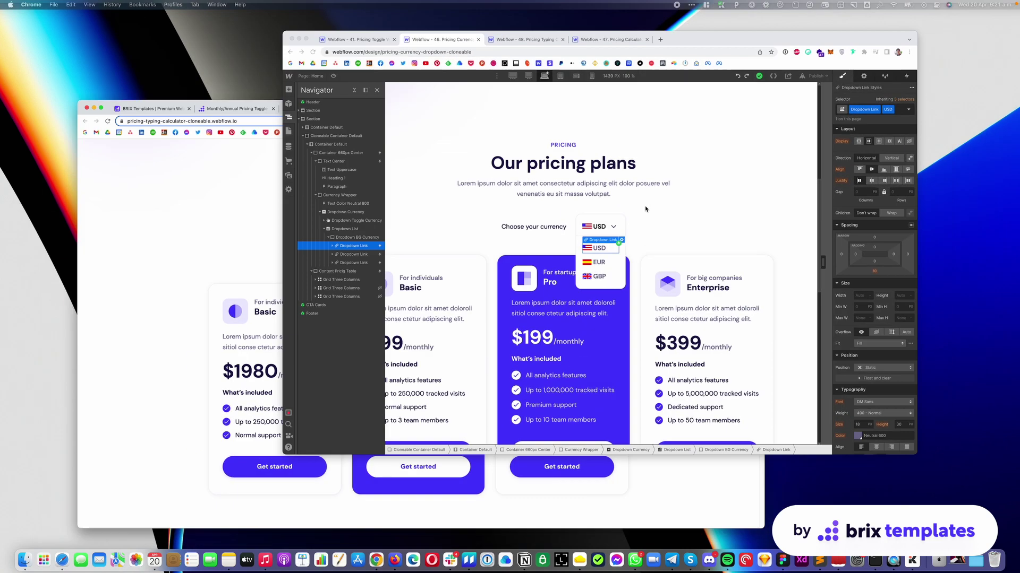
left_click(422, 40)
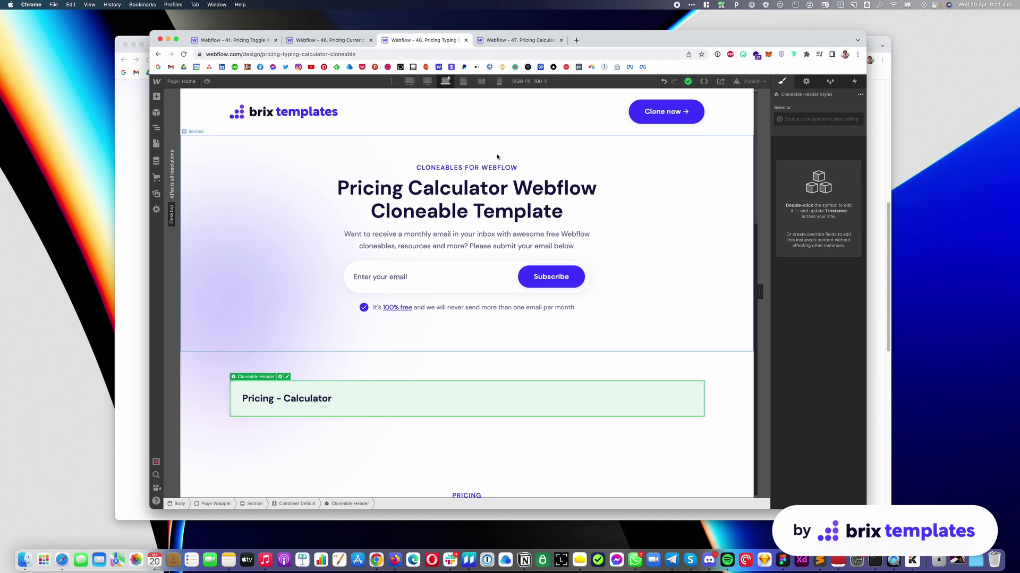
scroll(498, 180, "down", 5)
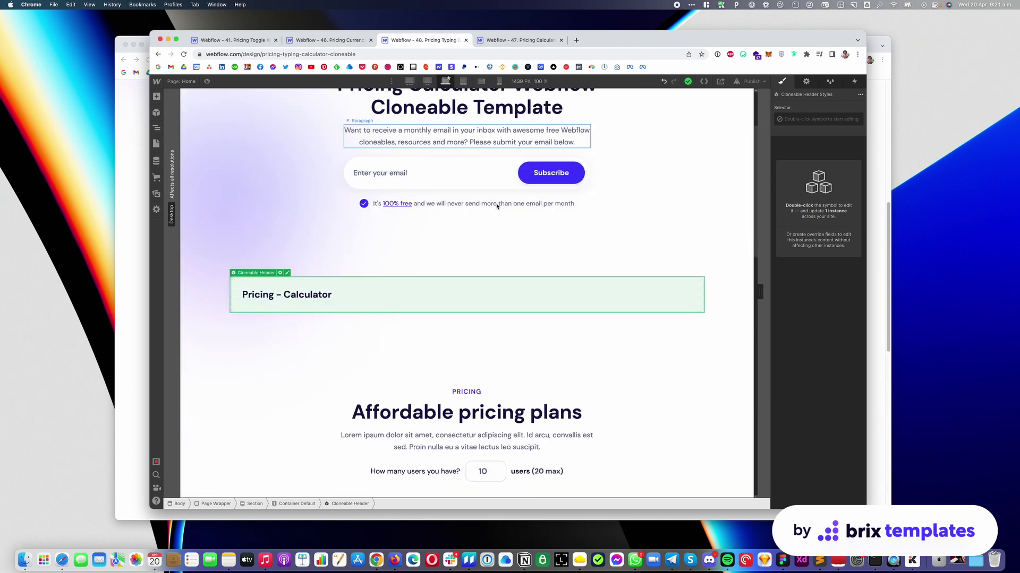
scroll(498, 207, "down", 3)
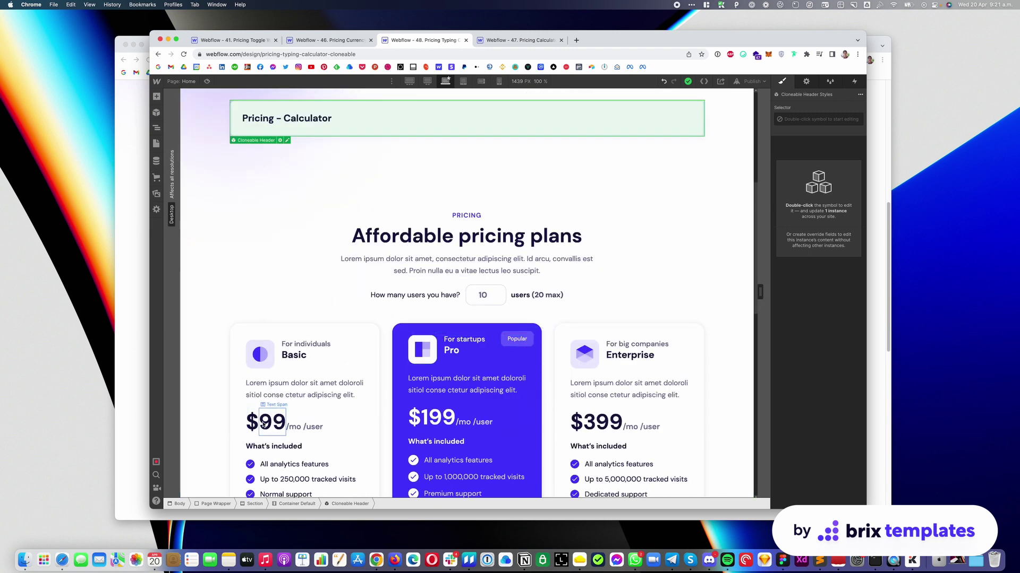
Step: Check the $99 and $199 spans' IDs, pricing-number-1 and pricing-number-2, then show the Pages list
left_click(262, 423)
left_click(157, 128)
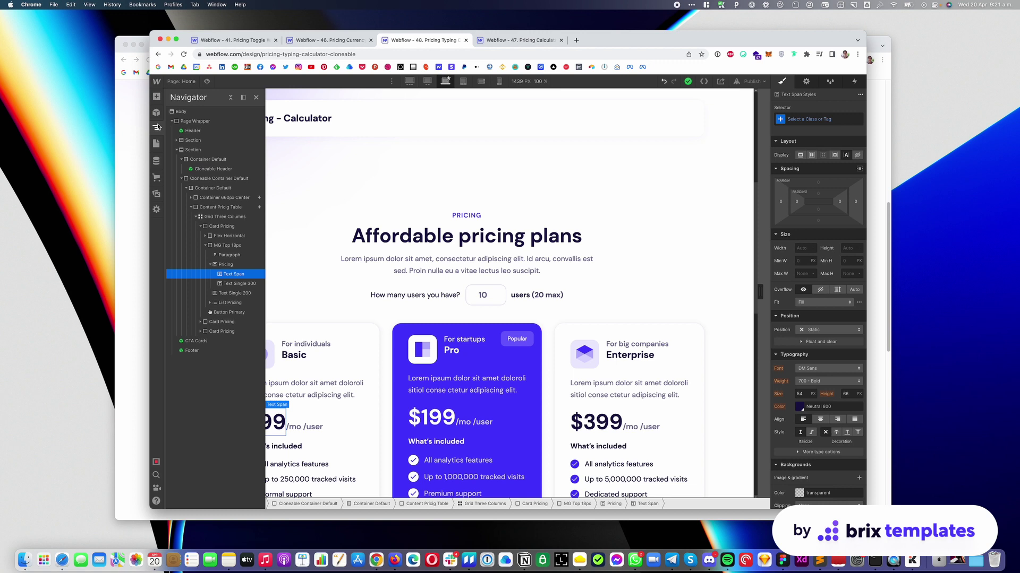
left_click(812, 85)
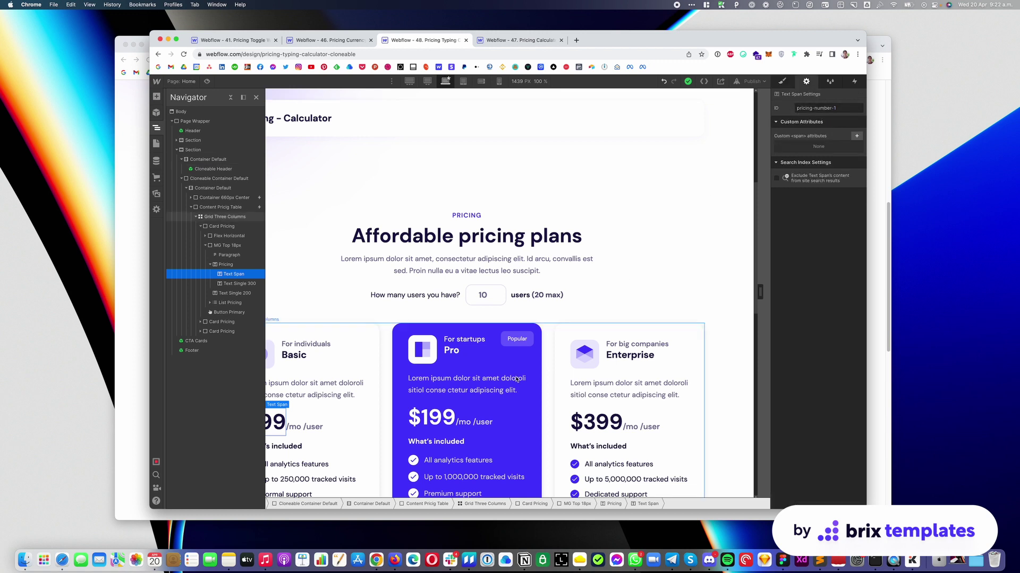
left_click(433, 418)
left_click(781, 82)
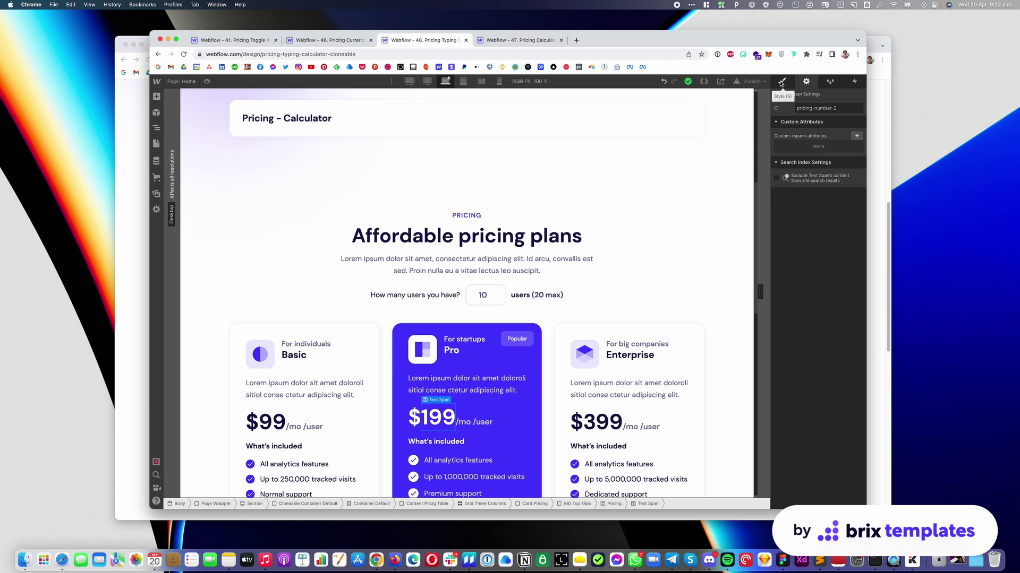
left_click(156, 144)
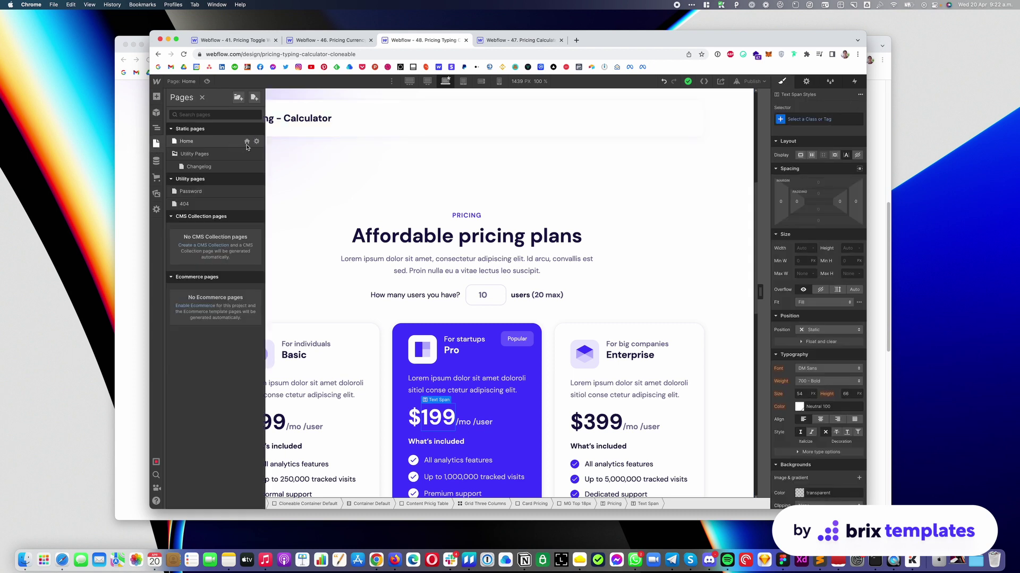
Step: Open the Home page settings and go to the Before </body> custom code
left_click(259, 142)
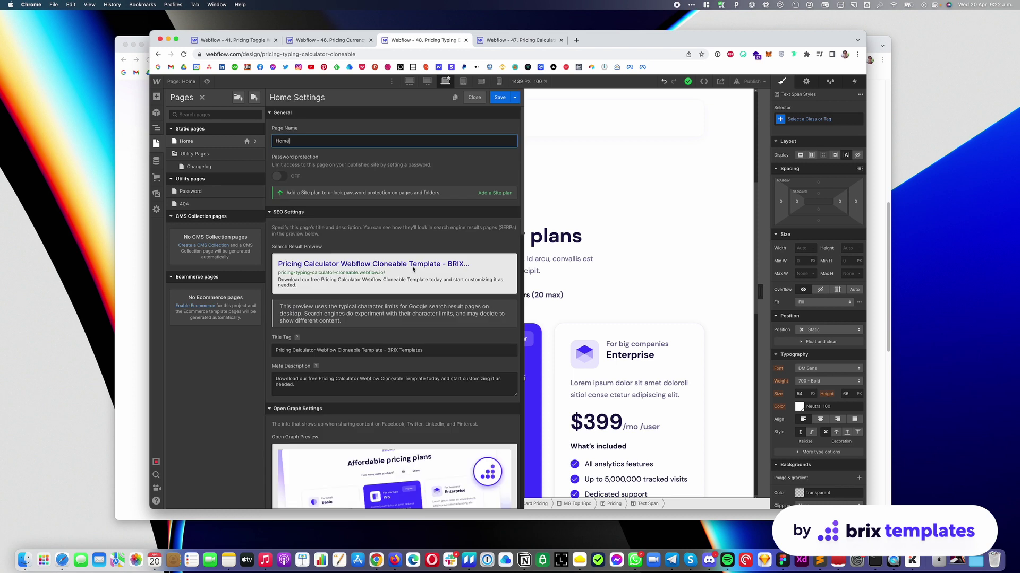
scroll(412, 271, "down", 10)
scroll(405, 274, "down", 6)
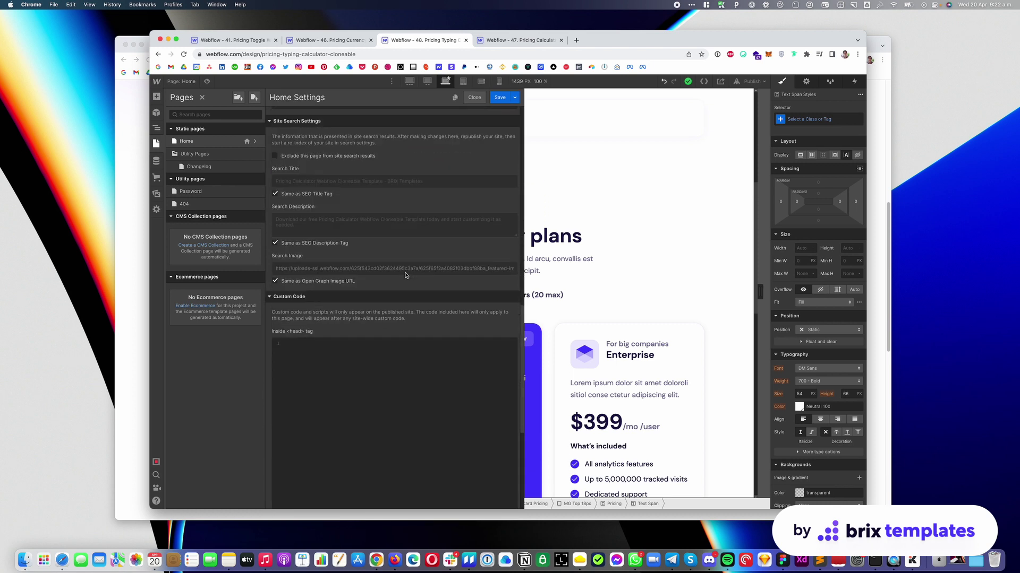
left_click(381, 386)
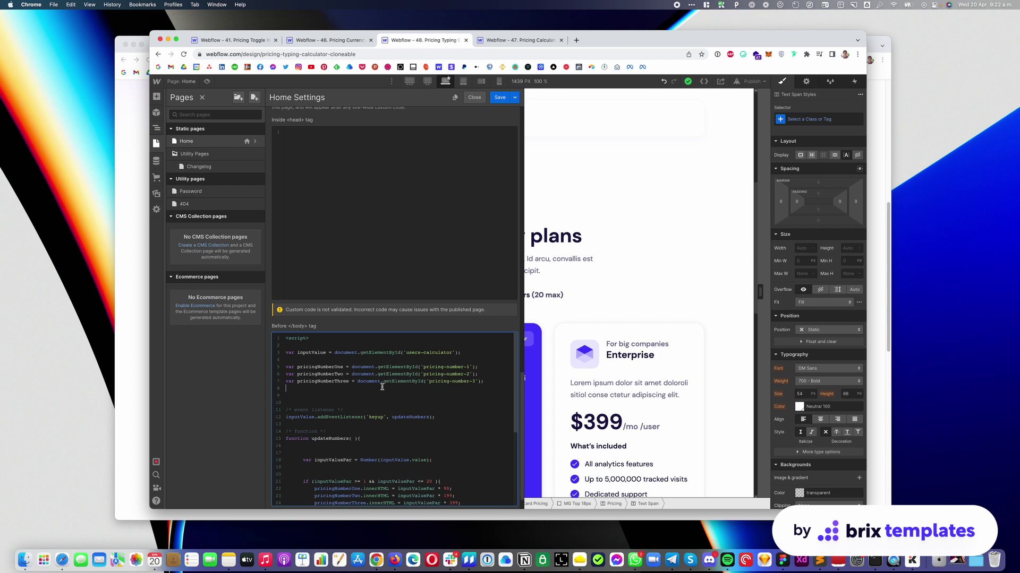
Step: Read through the calculator script, highlighting the pricingNumberOne variable
scroll(424, 192, "down", 1)
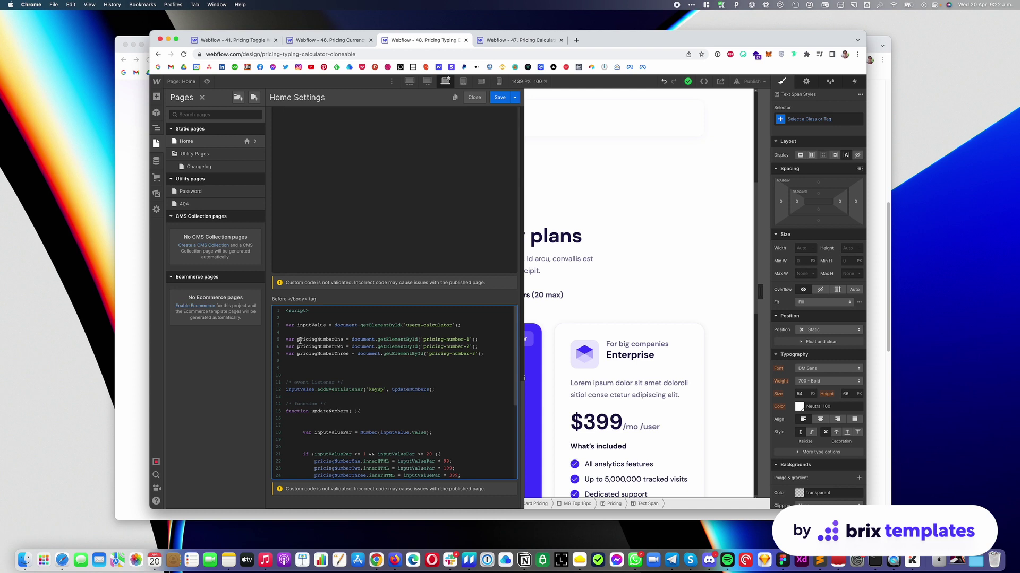
double_click(332, 341)
left_click(325, 349)
scroll(323, 349, "down", 1)
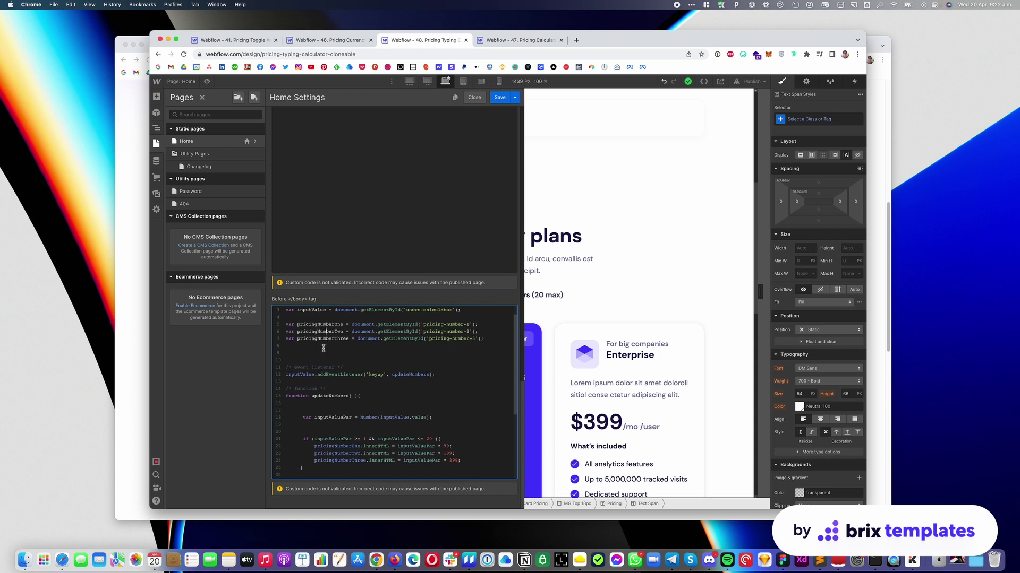
scroll(323, 349, "down", 2)
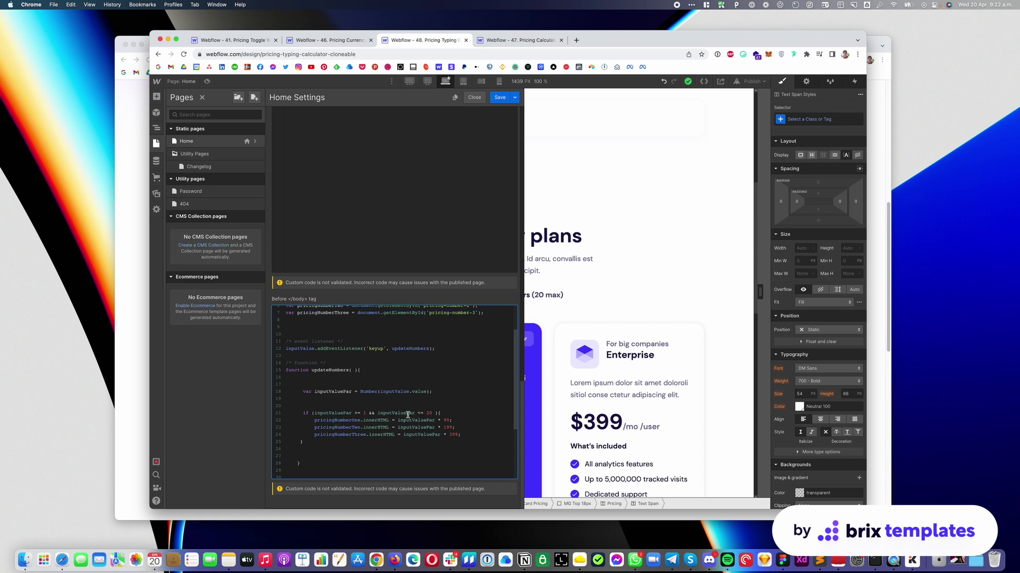
Step: Highlight the 1-user minimum and pricingNumberOne's 99 multiplier in the script
double_click(362, 414)
scroll(450, 415, "down", 1)
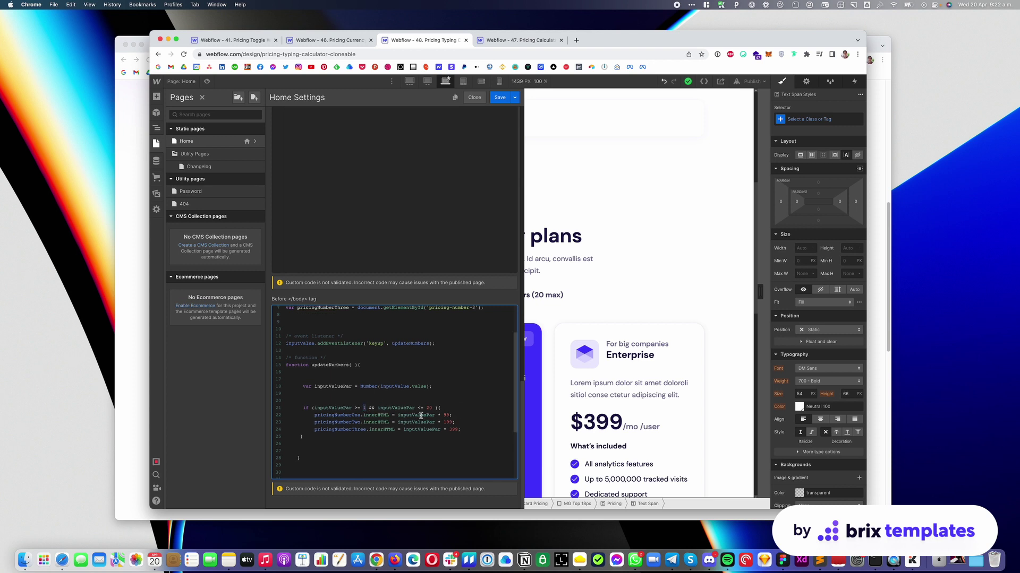
double_click(446, 415)
double_click(342, 415)
double_click(445, 416)
Step: Highlight pricingNumberTwo's 199, the 399 multiplier and 20-user maximum, then close the settings
double_click(347, 424)
double_click(447, 422)
double_click(452, 429)
double_click(429, 408)
scroll(428, 410, "down", 3)
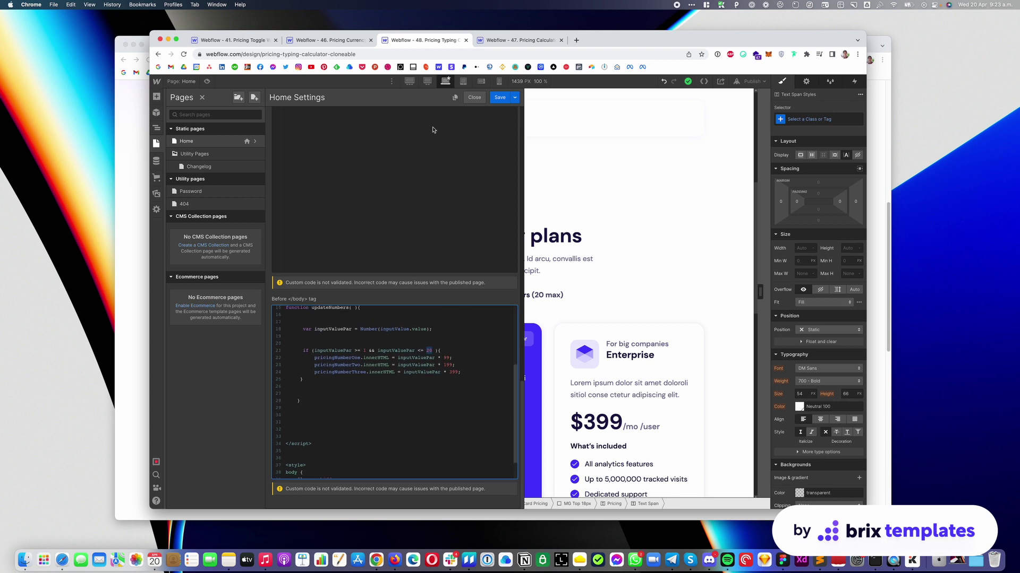
left_click(704, 217)
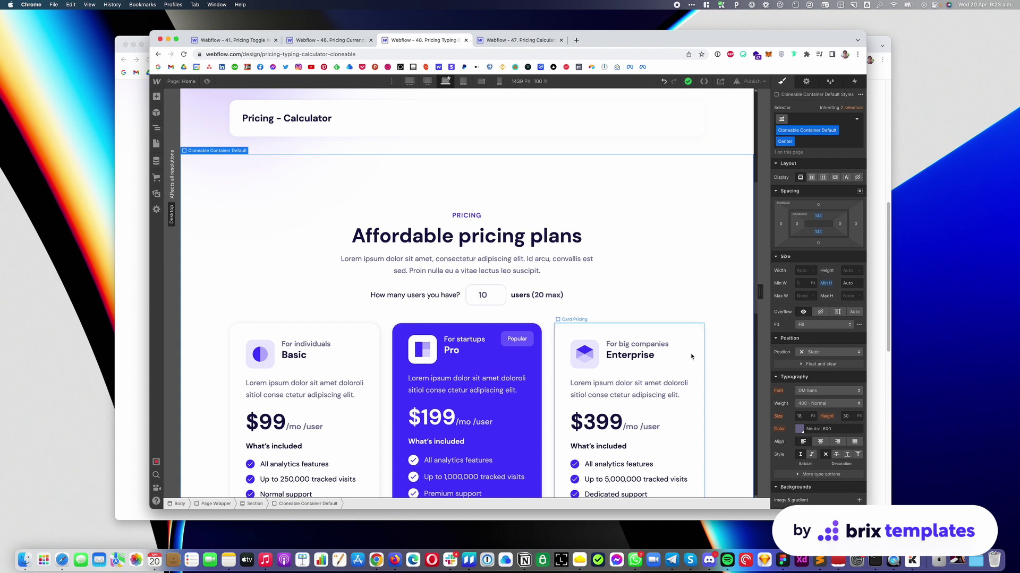
Step: Match the Enterprise $399 price's ID pricing-number-3 to the script's pricingNumberThree line
left_click(603, 422)
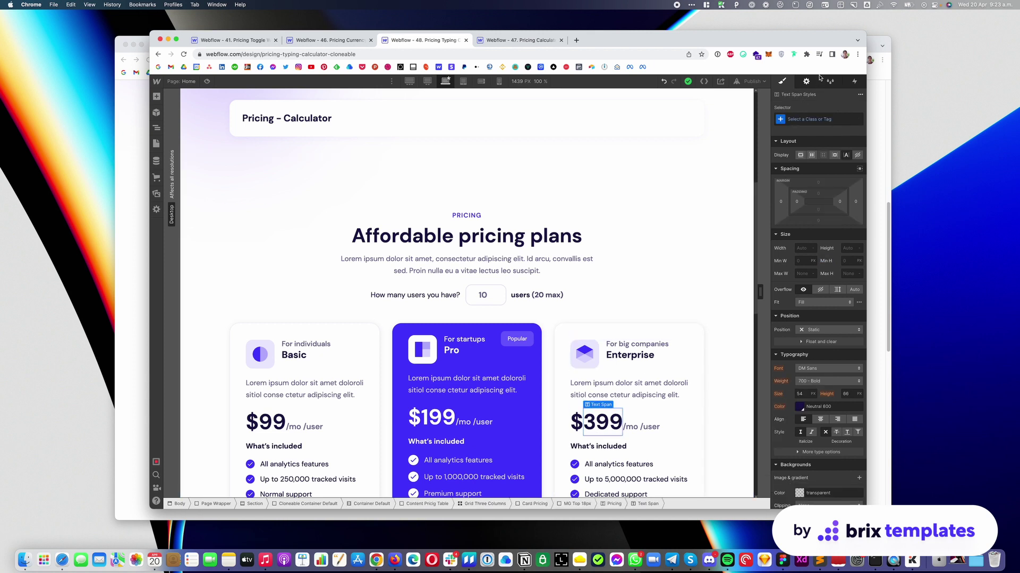
left_click(806, 82)
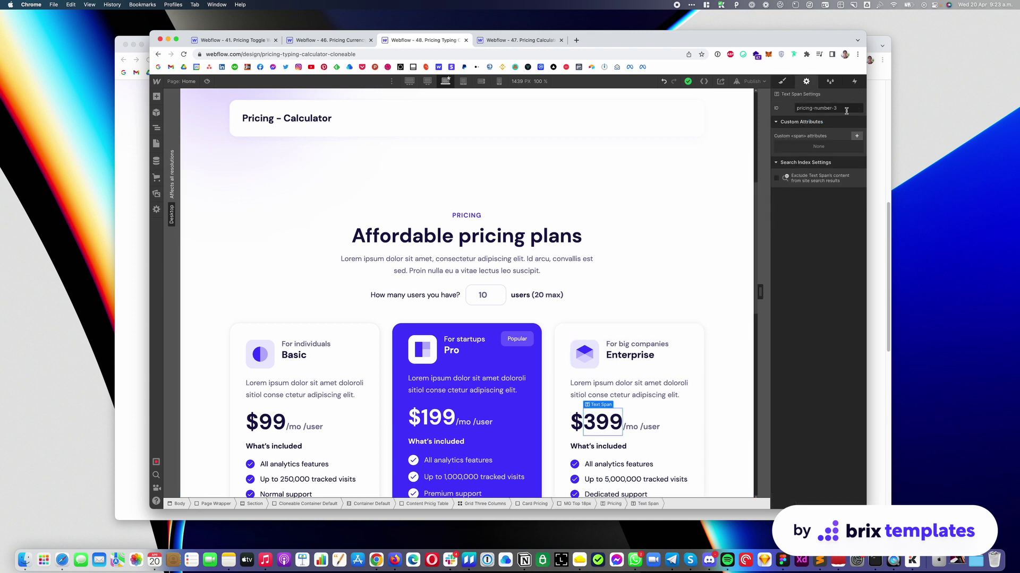
left_click(156, 144)
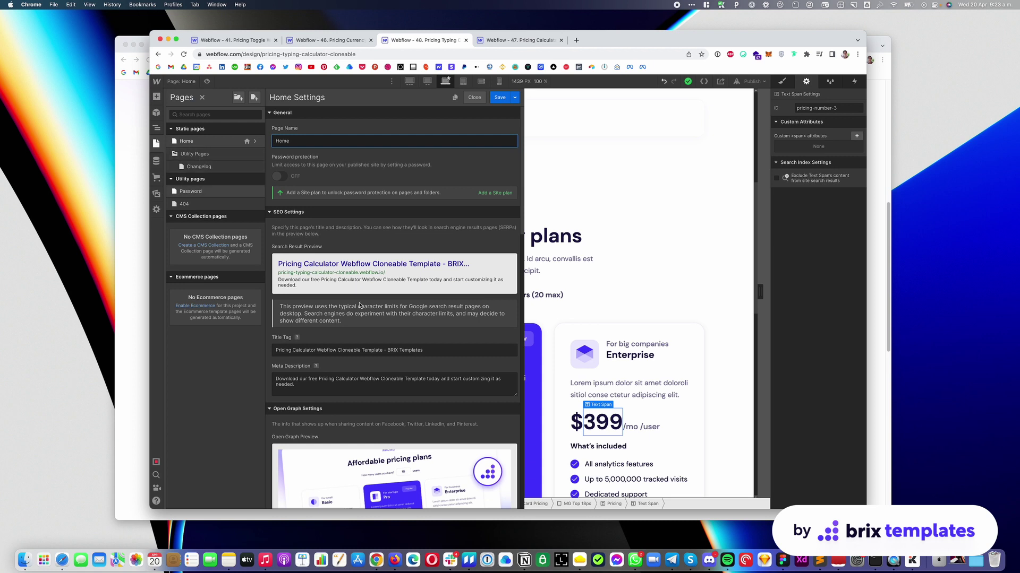
scroll(394, 376, "down", 15)
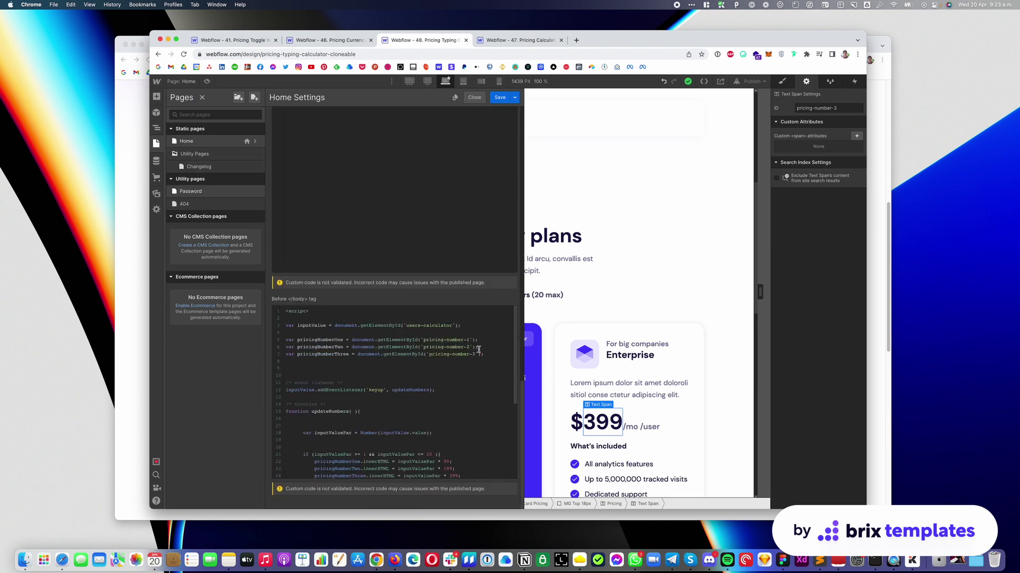
left_click_drag(484, 354, 279, 359)
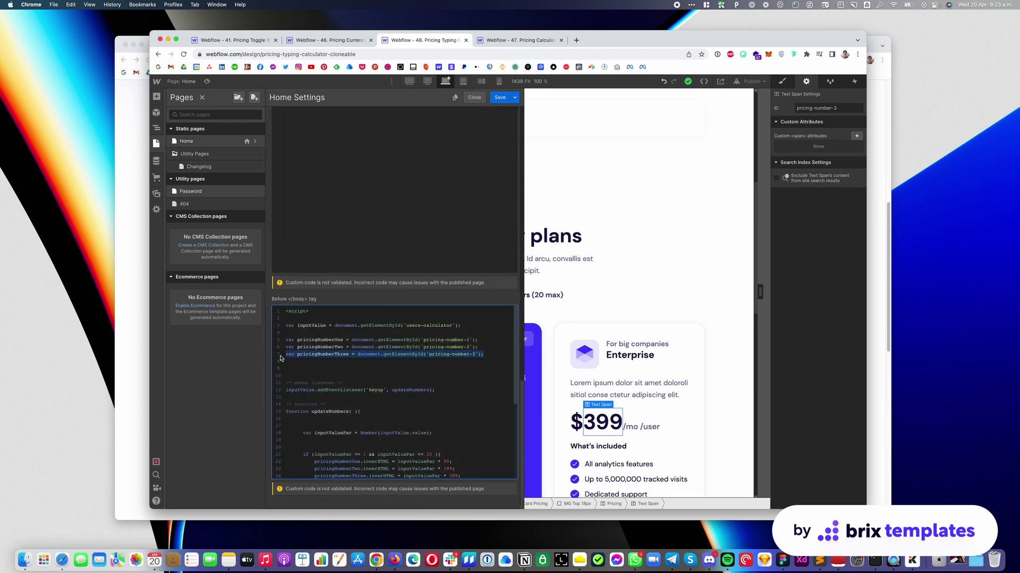
Step: Close the Home page settings and the pages list to show the full canvas
scroll(330, 349, "down", 5)
scroll(331, 350, "down", 1)
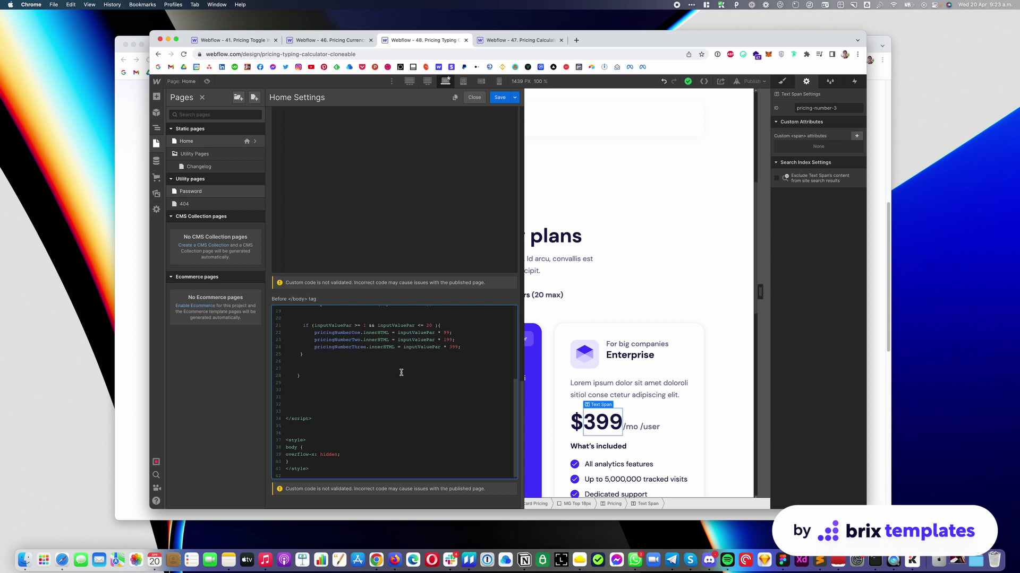
scroll(399, 379, "up", 5)
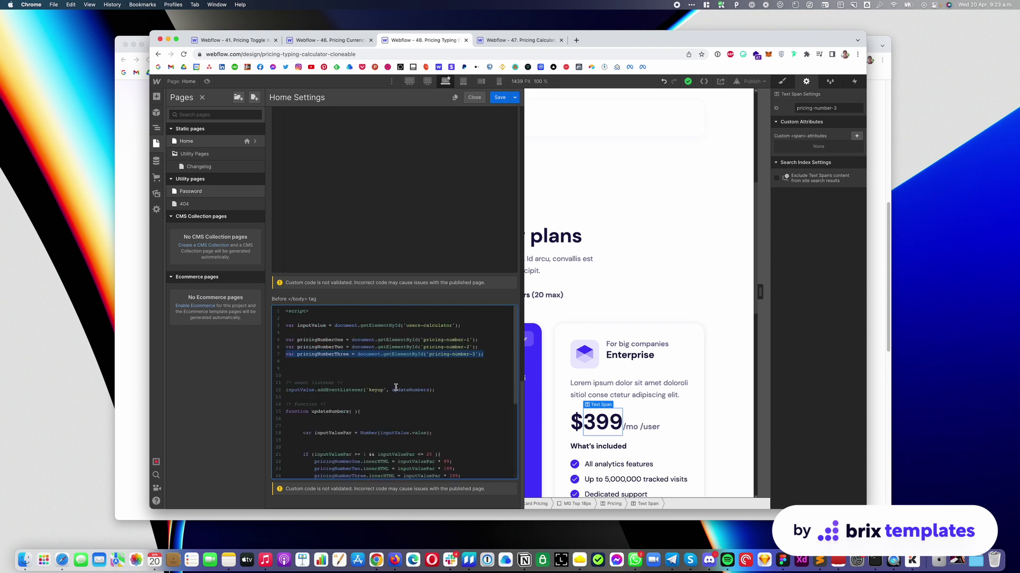
left_click(474, 97)
scroll(372, 103, "up", 5)
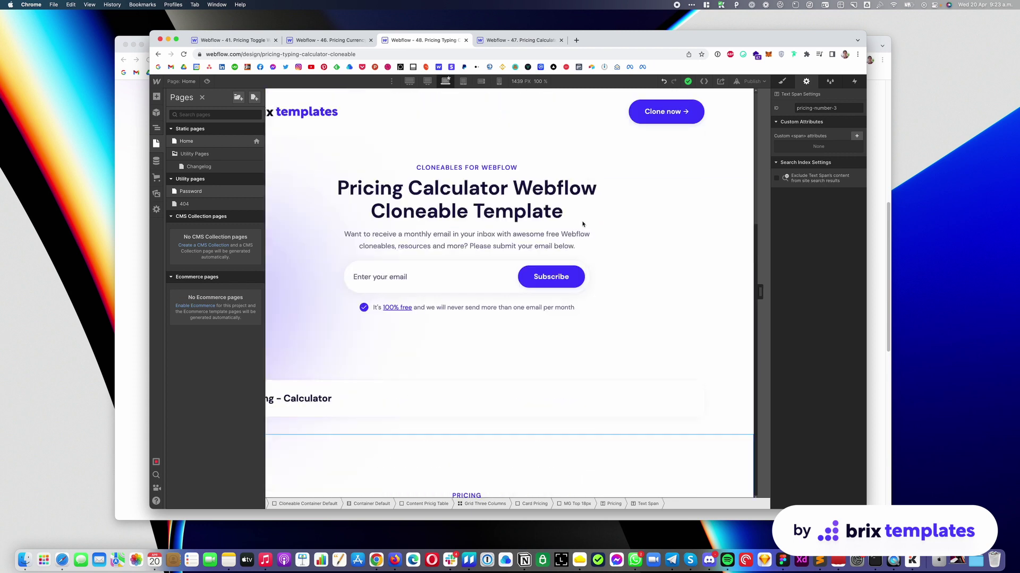
left_click(202, 97)
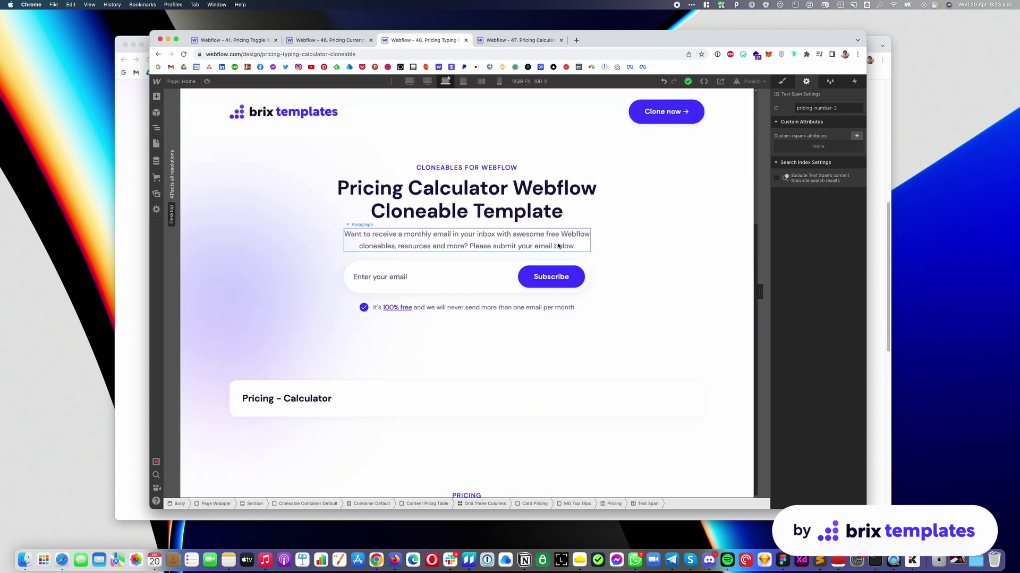
Step: Switch the live site to the Slider Pricing Calculator page and scroll to the slider
left_click(132, 254)
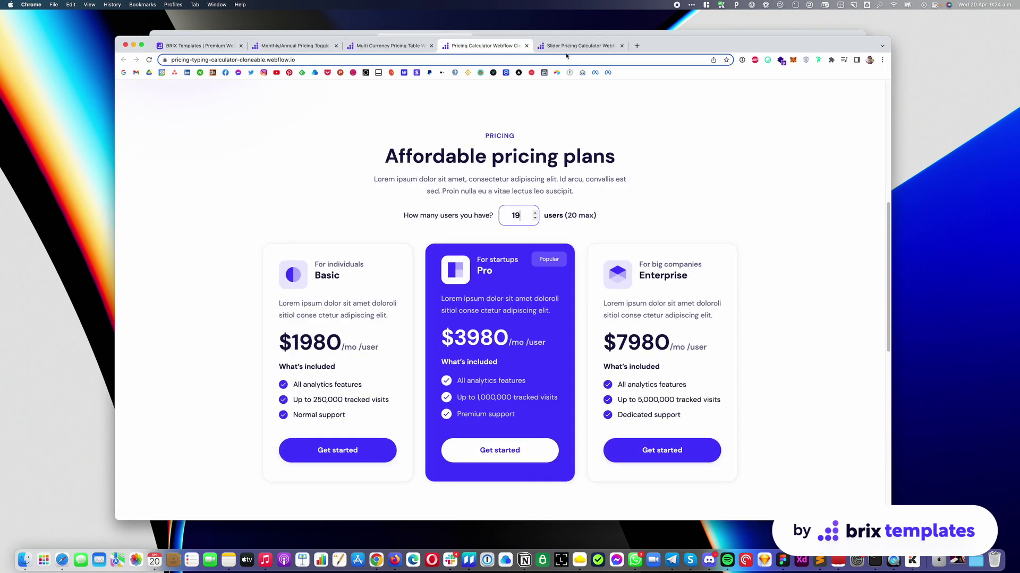
left_click(580, 45)
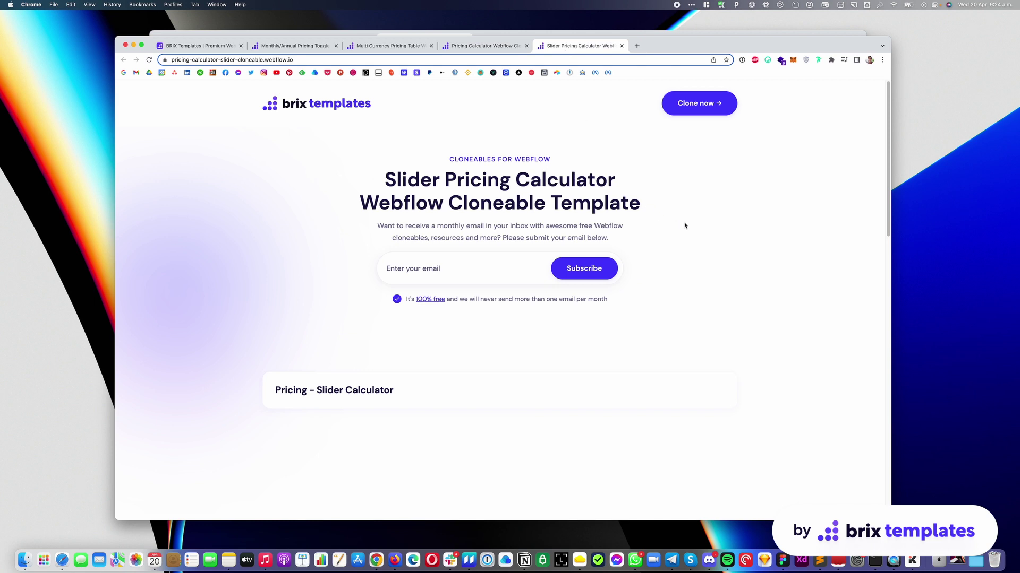
scroll(647, 231, "down", 4)
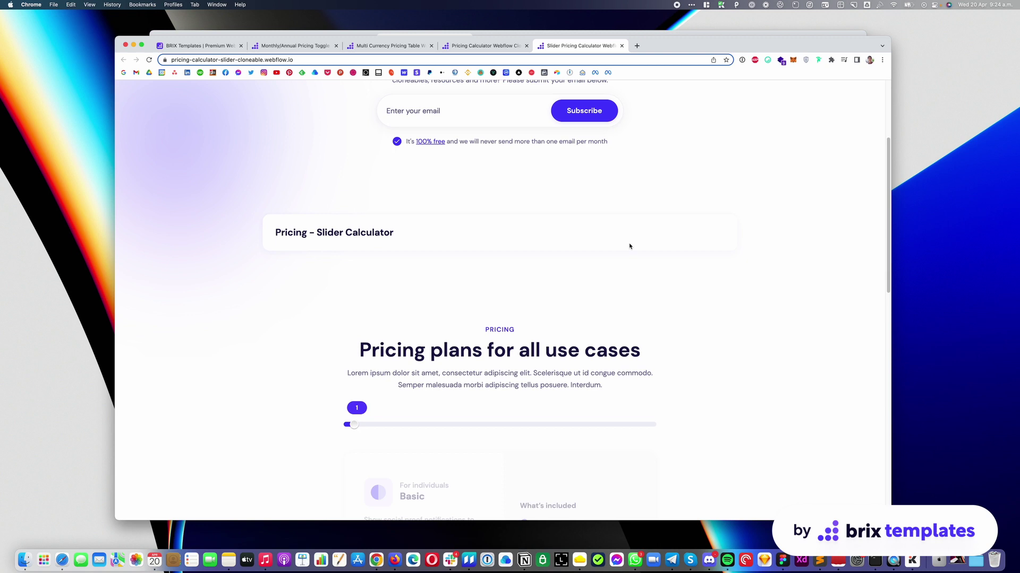
scroll(627, 248, "down", 2)
scroll(627, 248, "down", 1)
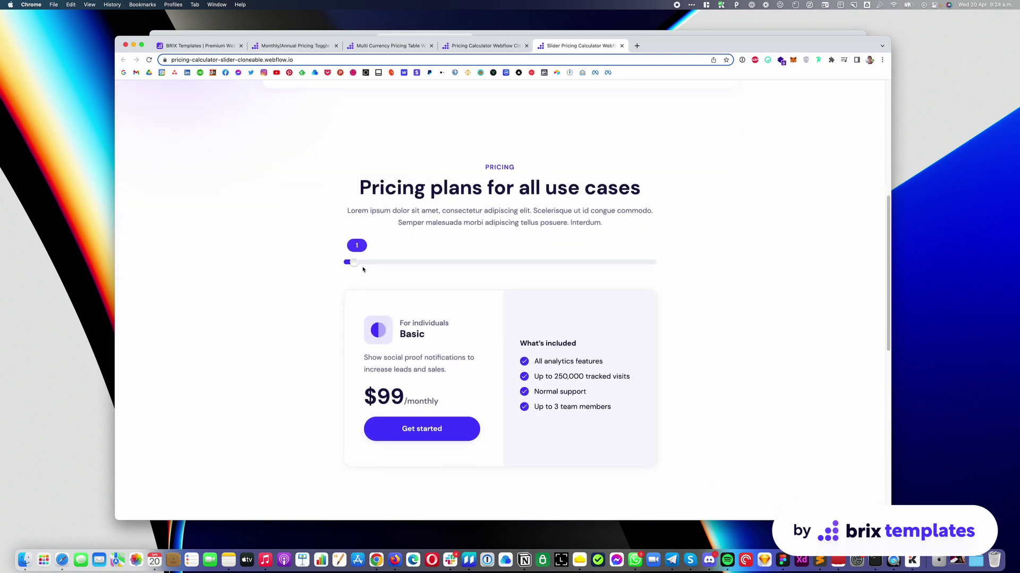
Step: Drag the slider to 5 users (Pro), 18 (Enterprise), then back to 3 (Pro)
mouse_move(356, 266)
left_mouse_down()
mouse_move(653, 265)
mouse_move(341, 262)
mouse_move(354, 266)
left_mouse_up()
left_click_drag(354, 263, 377, 264)
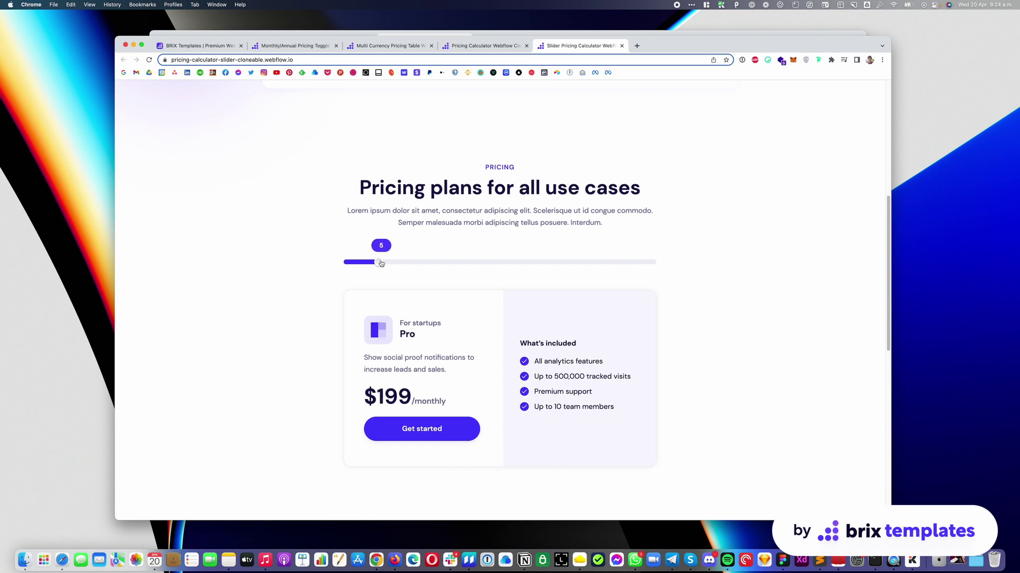
left_click_drag(380, 264, 458, 255)
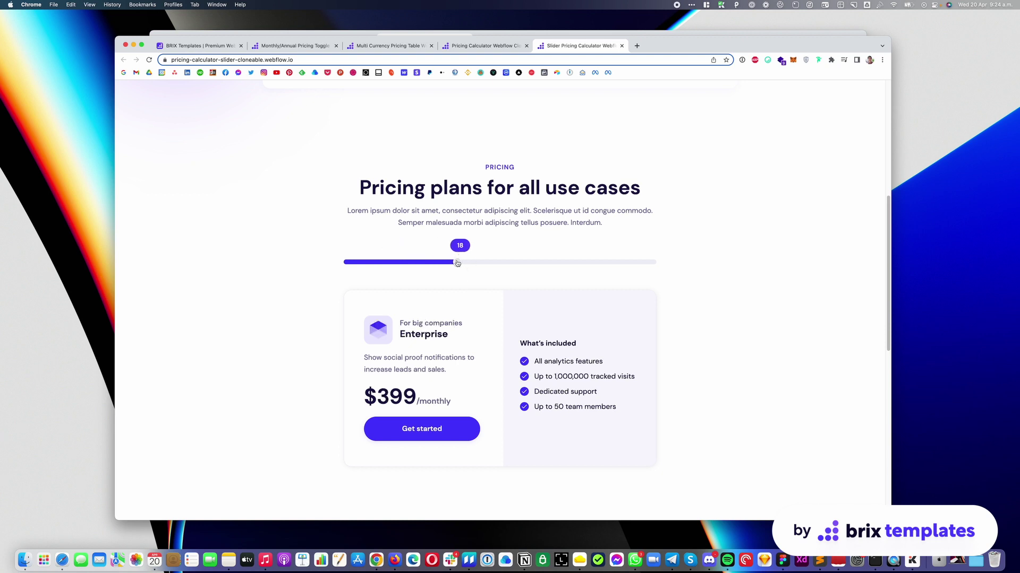
left_click_drag(458, 263, 419, 269)
key("ctrl+Down")
Step: Switch to the Slider Pricing Calculator project and inspect the pricing-details-1 block's styles
left_click(510, 53)
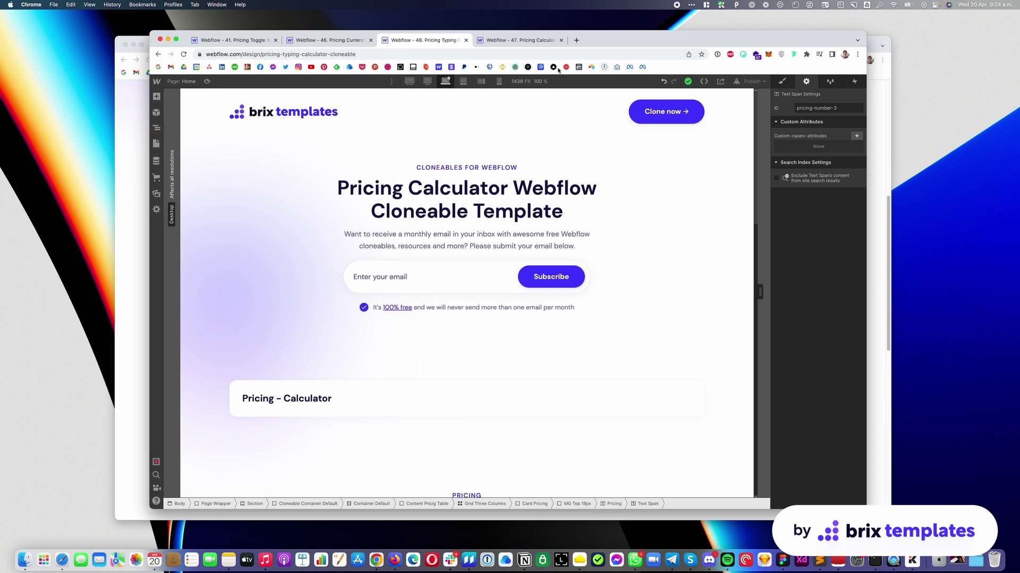
left_click(496, 40)
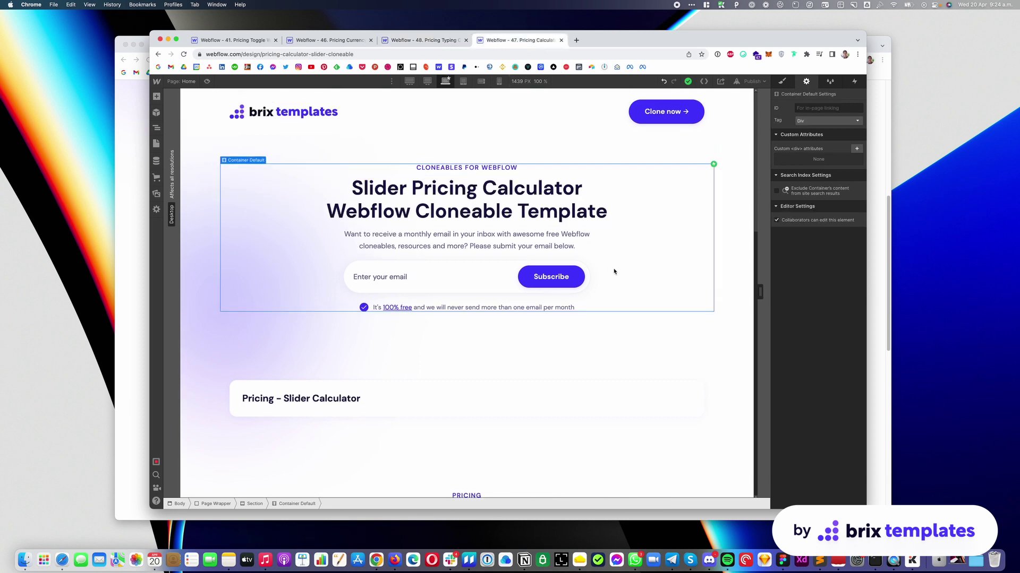
scroll(615, 277, "down", 10)
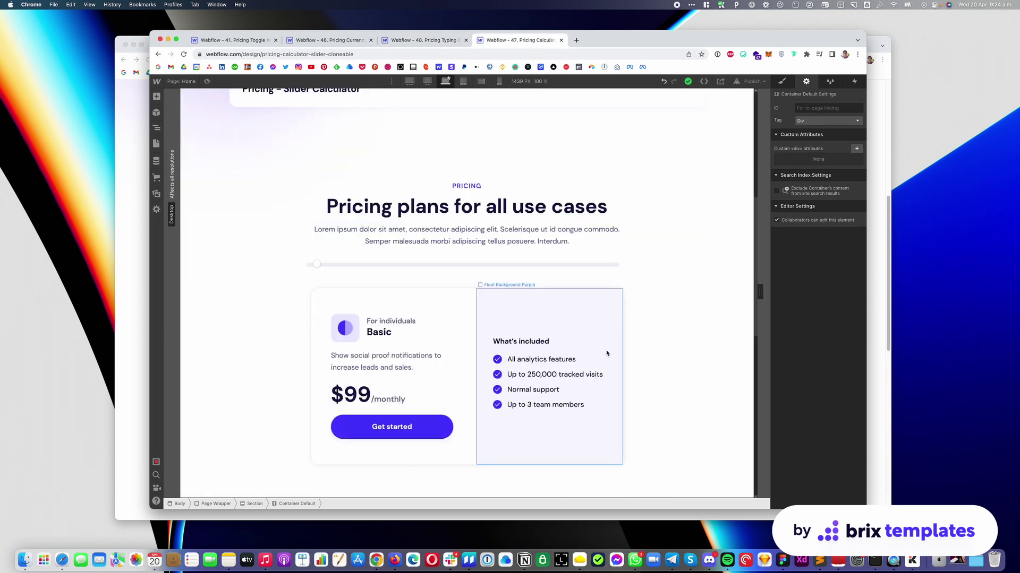
left_click(582, 349)
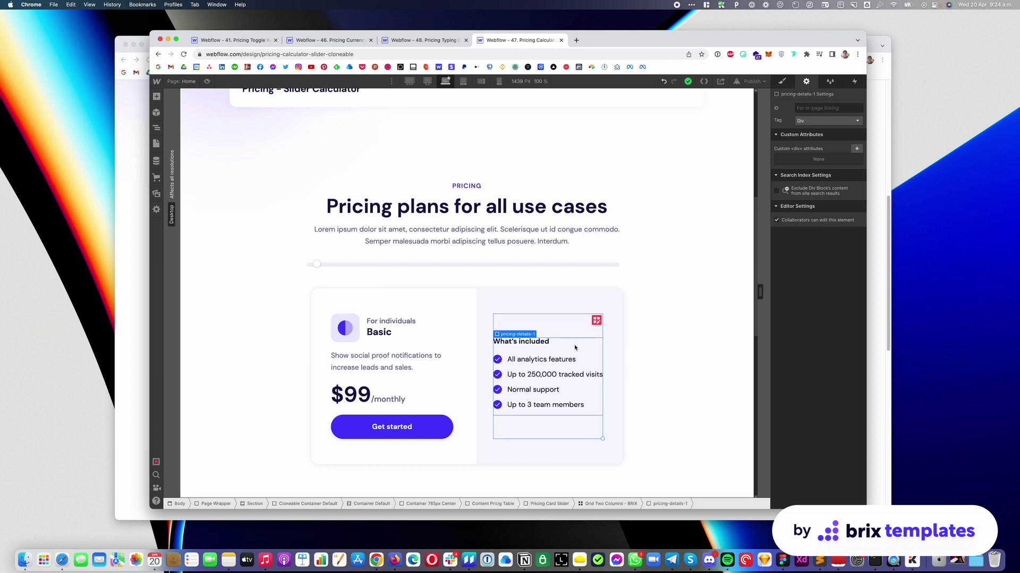
left_click(782, 81)
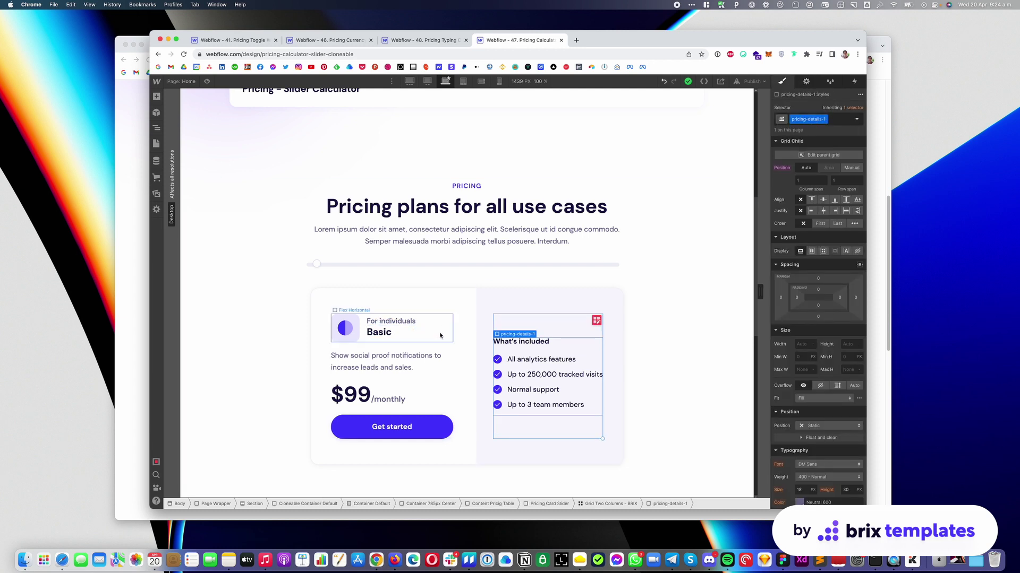
Step: Inspect the Basic plan's pricing-card-1 settings and styles, then show the site's pages list
left_click(432, 382)
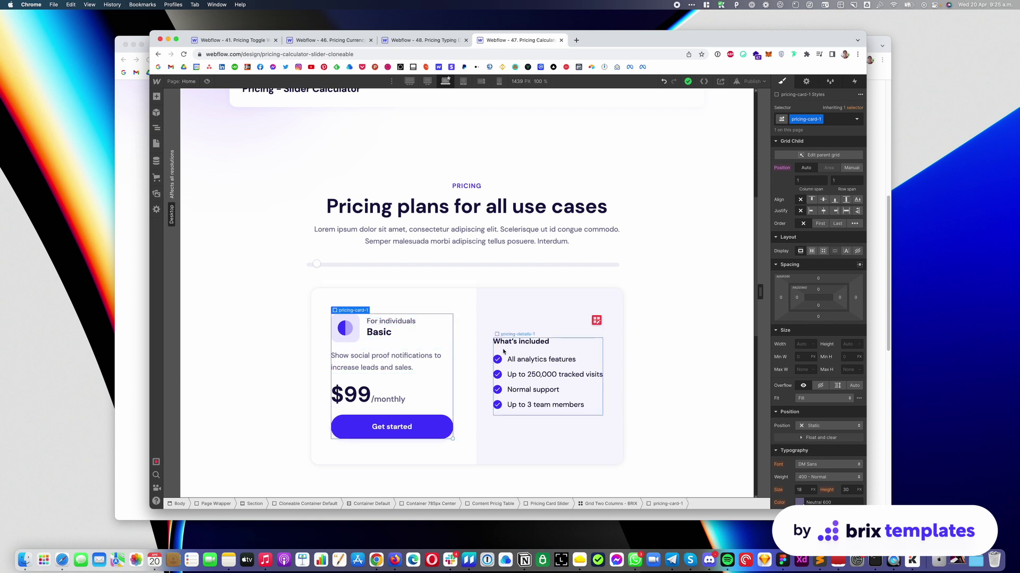
left_click(806, 81)
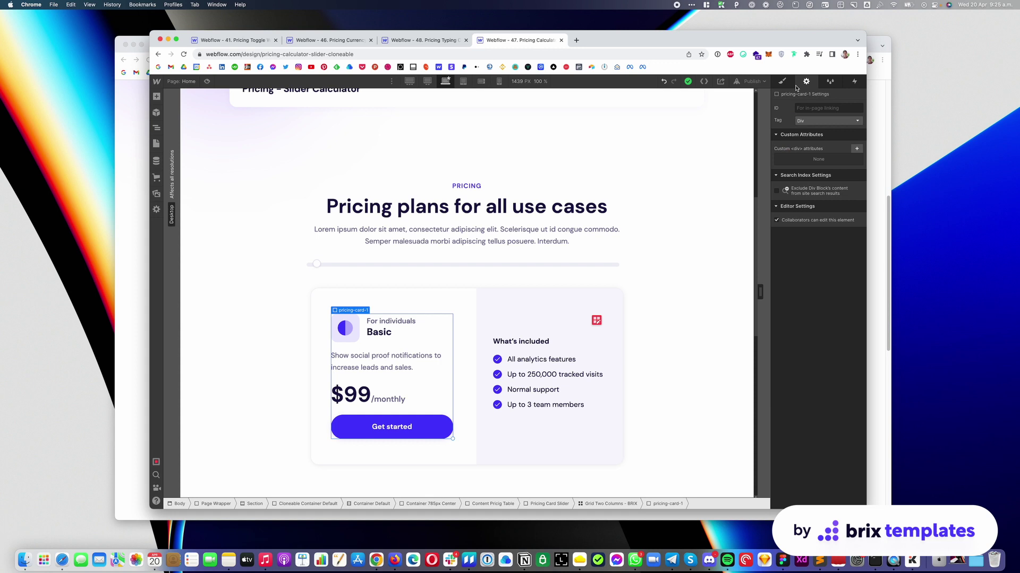
left_click(787, 84)
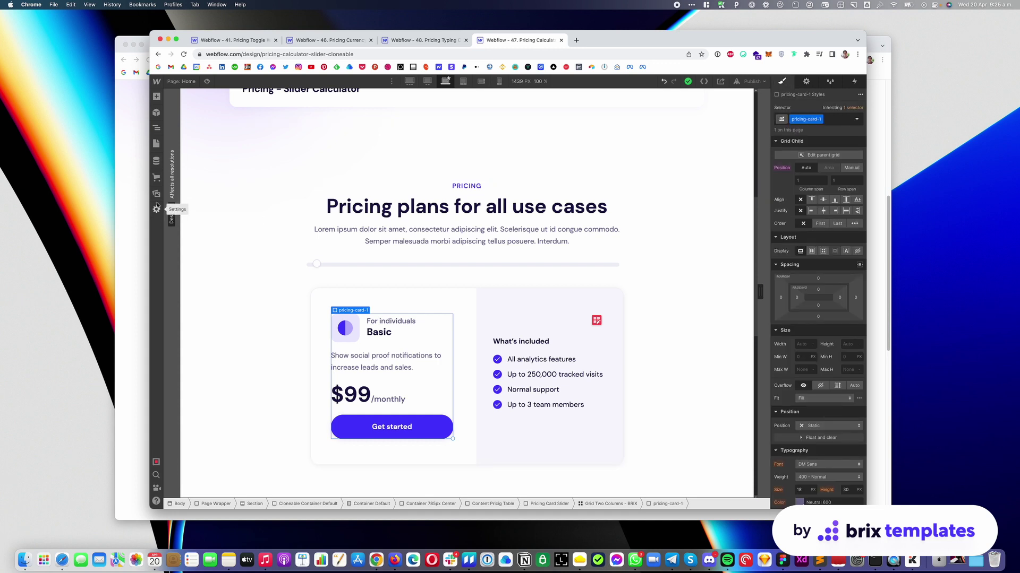
left_click(157, 147)
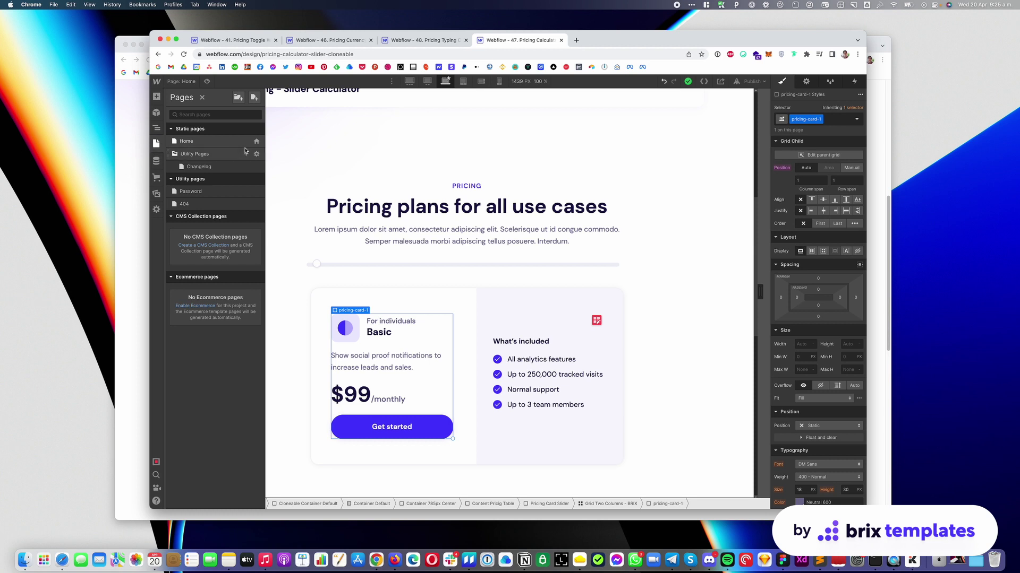
Step: Open the Home page settings and scroll down to the custom code
mouse_move(259, 144)
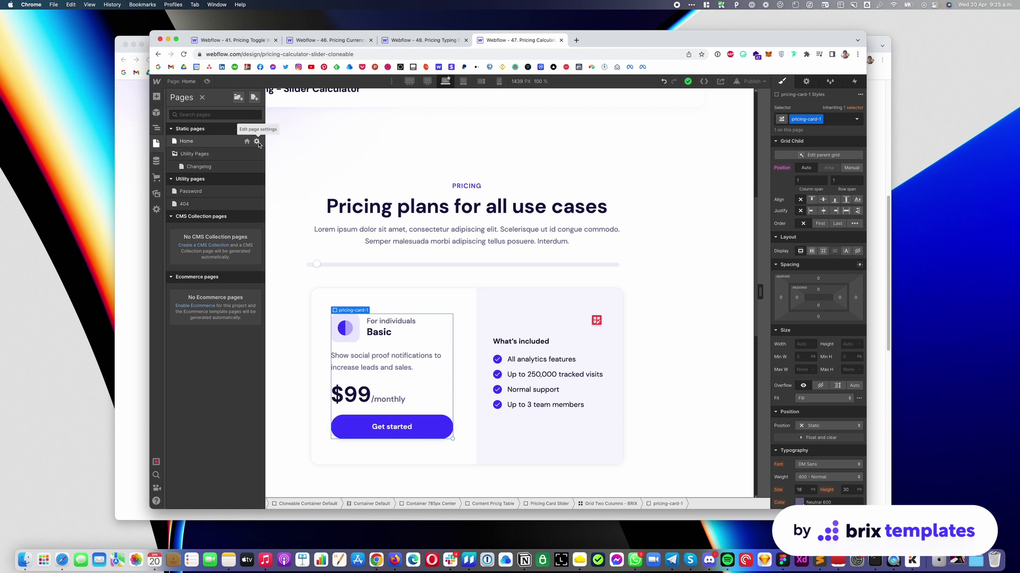
left_click(257, 142)
scroll(418, 304, "down", 15)
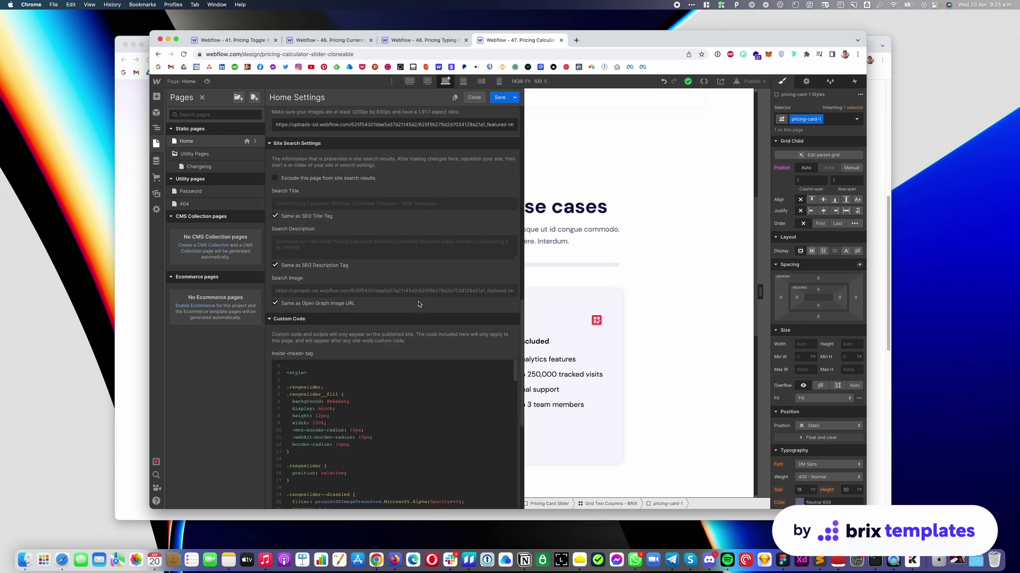
scroll(418, 304, "down", 3)
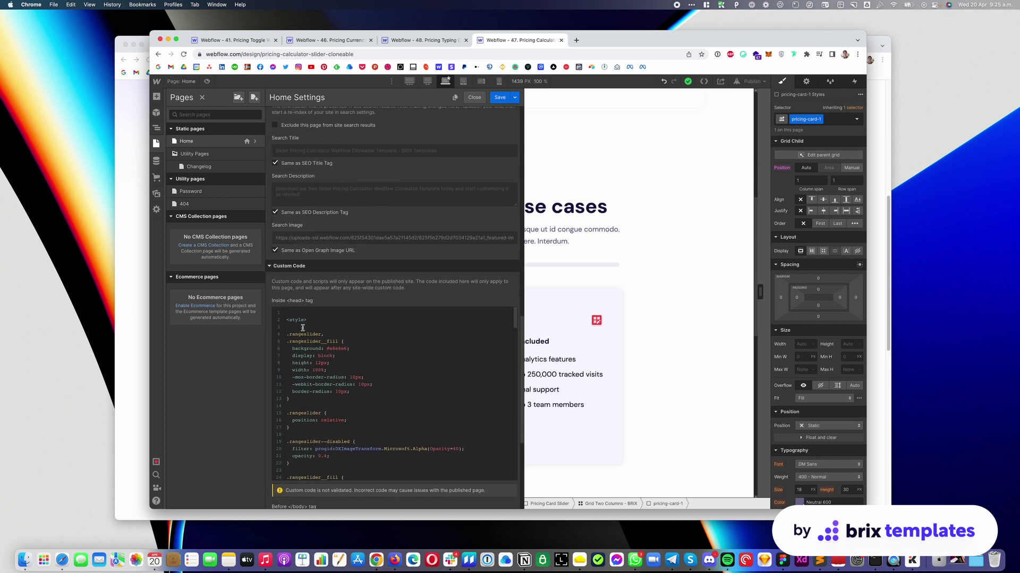
scroll(348, 228, "down", 1)
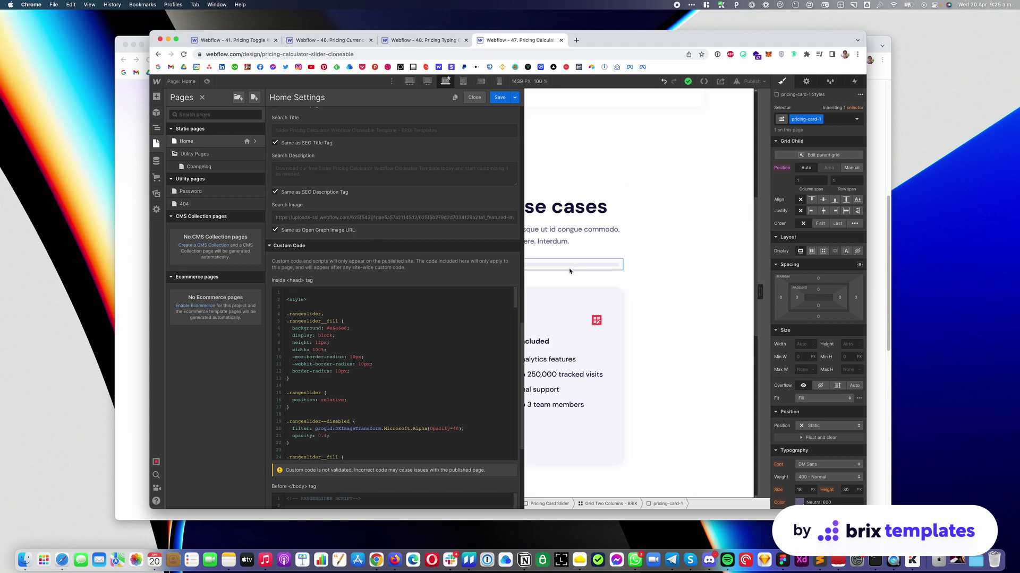
Step: Read the rangeslider head CSS to its end, then scroll to the rangeslider.js script before </body>
left_click(298, 303)
left_click_drag(299, 304, 378, 429)
left_click(378, 385)
scroll(391, 403, "down", 1)
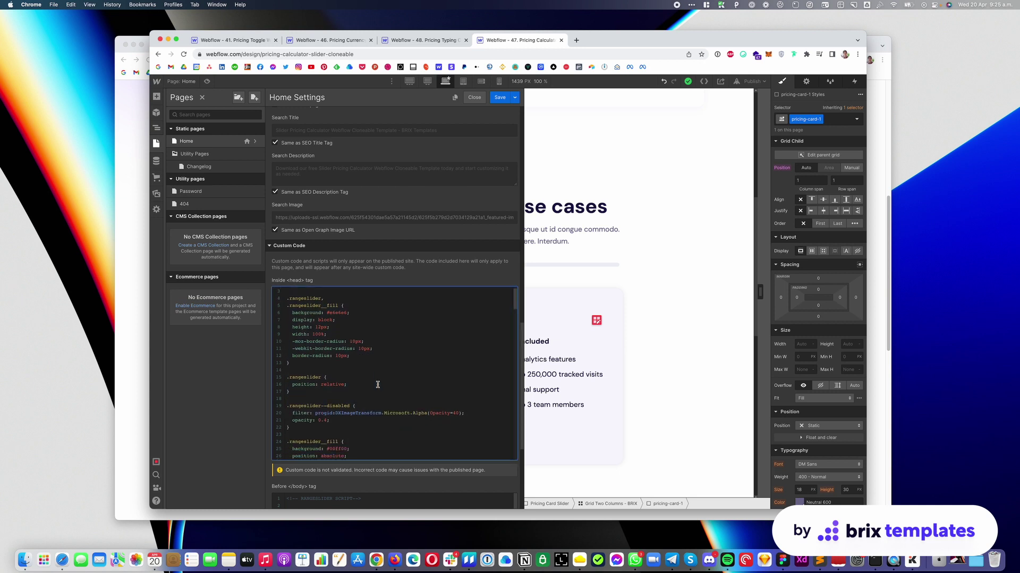
scroll(377, 383, "down", 9)
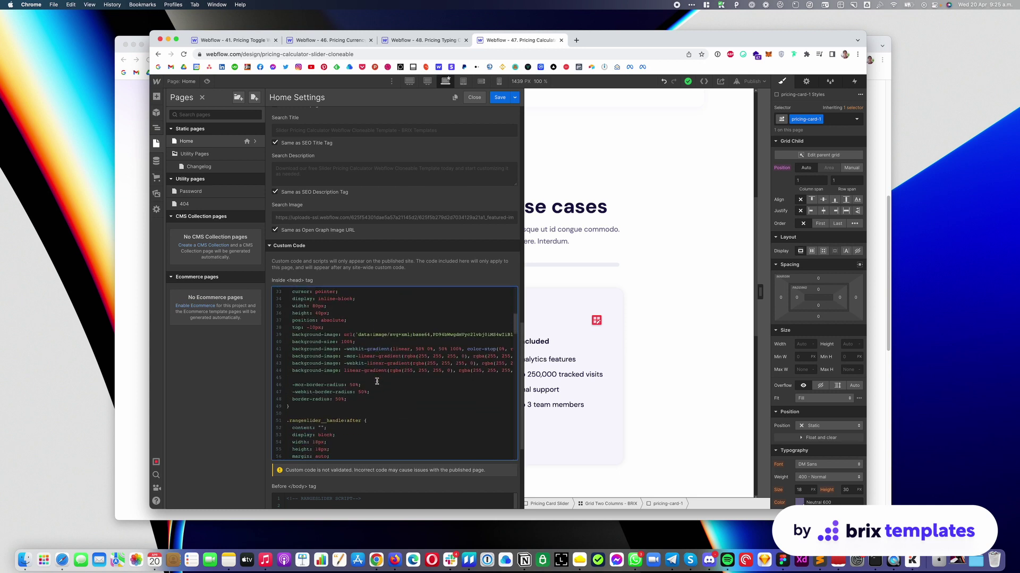
scroll(377, 381, "down", 10)
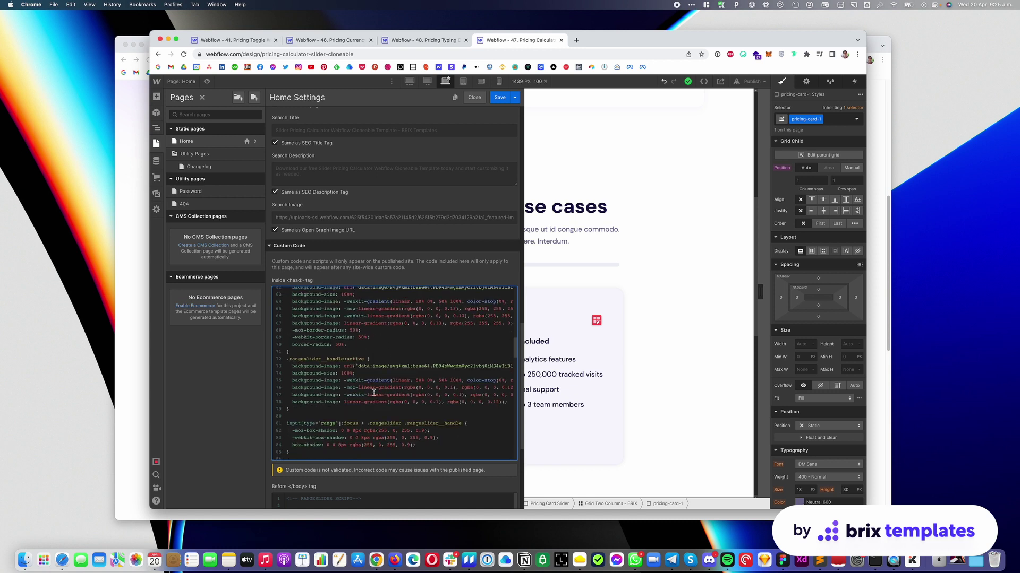
scroll(364, 373, "down", 2)
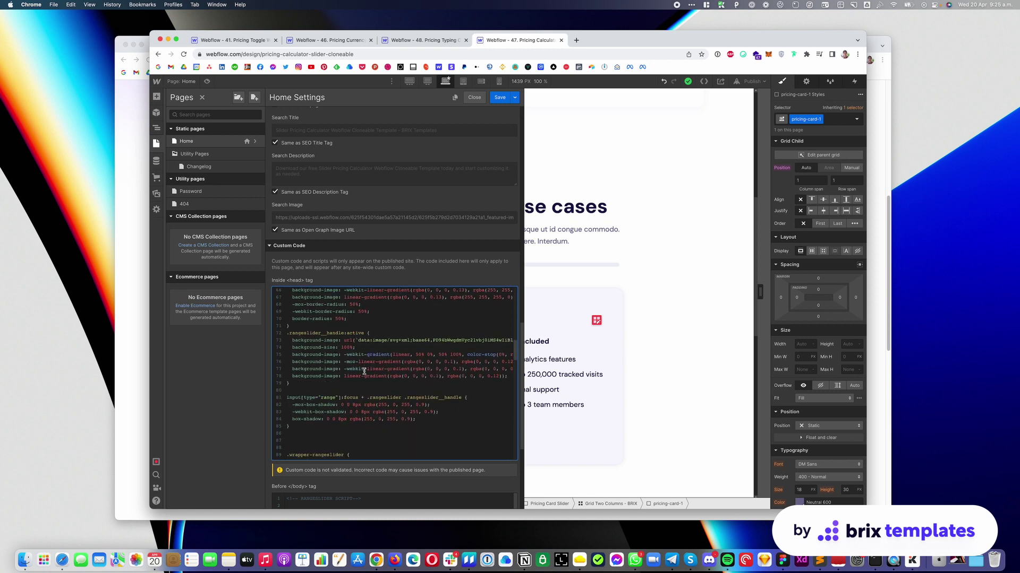
scroll(359, 372, "down", 20)
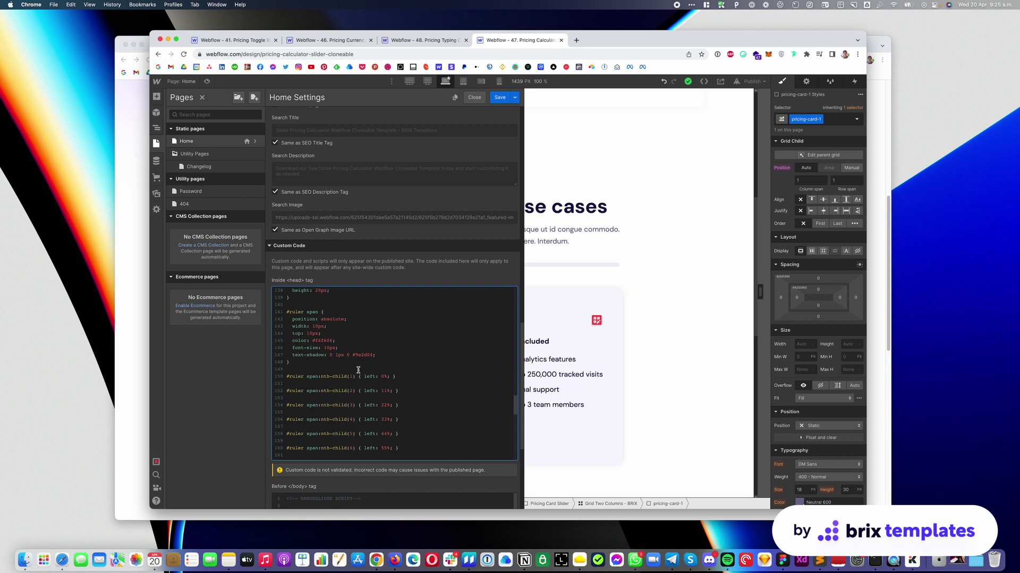
scroll(358, 370, "down", 20)
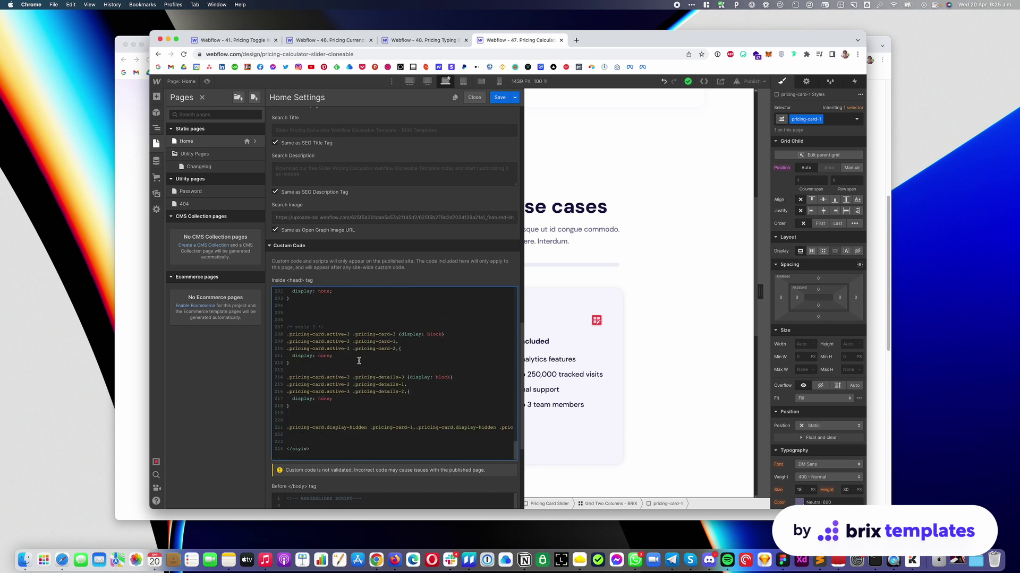
scroll(346, 198, "down", 5)
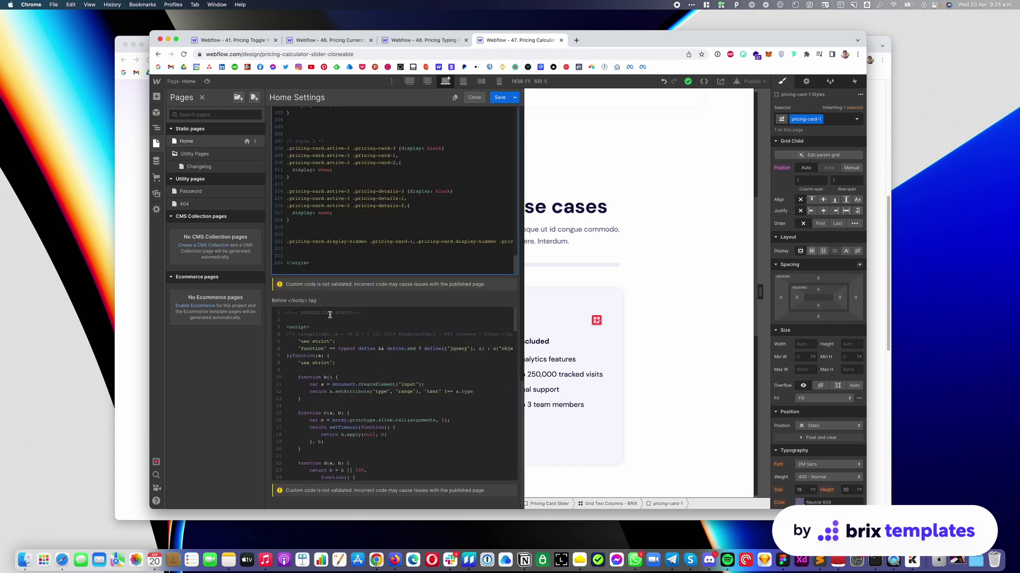
Step: Select and scroll through the slider script before </body>, including its long lines
left_click(305, 316)
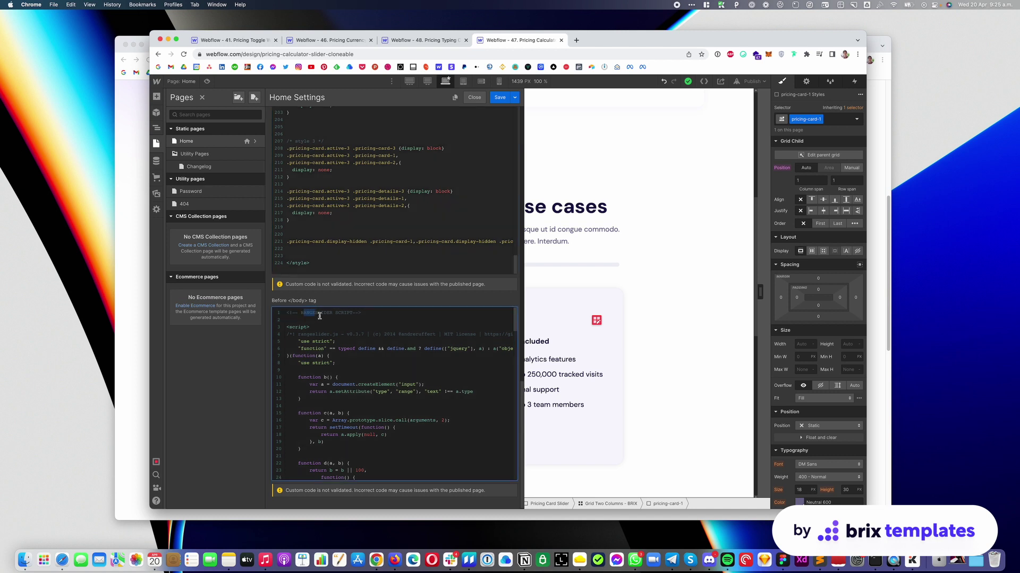
left_click_drag(306, 327, 357, 378)
scroll(371, 372, "down", 8)
scroll(362, 359, "down", 14)
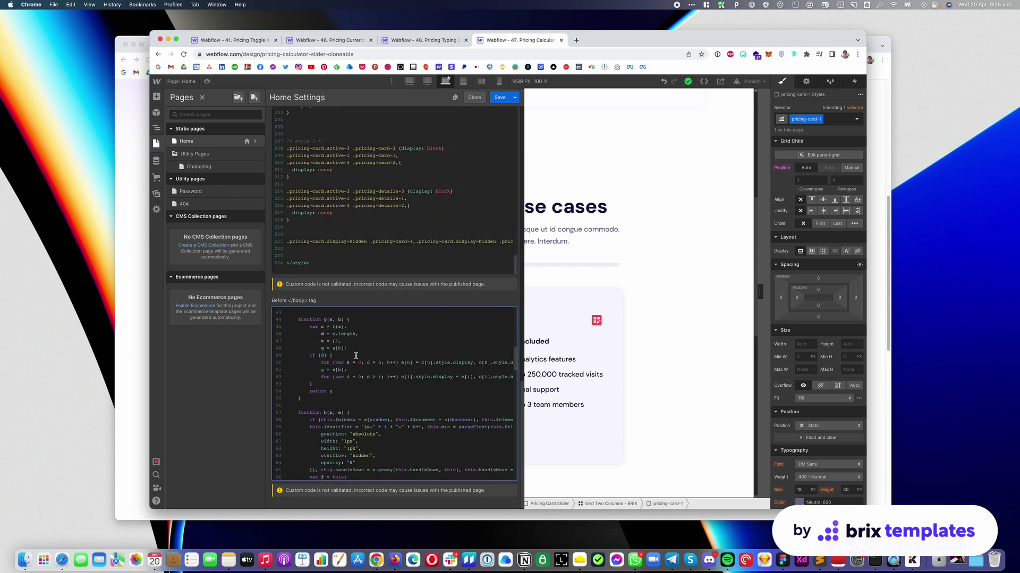
scroll(355, 356, "down", 20)
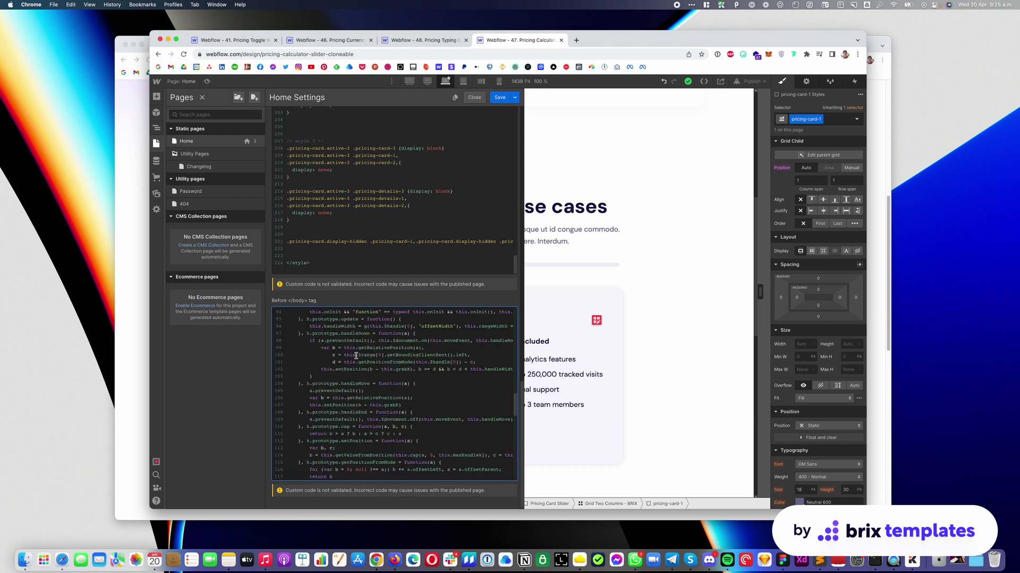
scroll(356, 355, "down", 2)
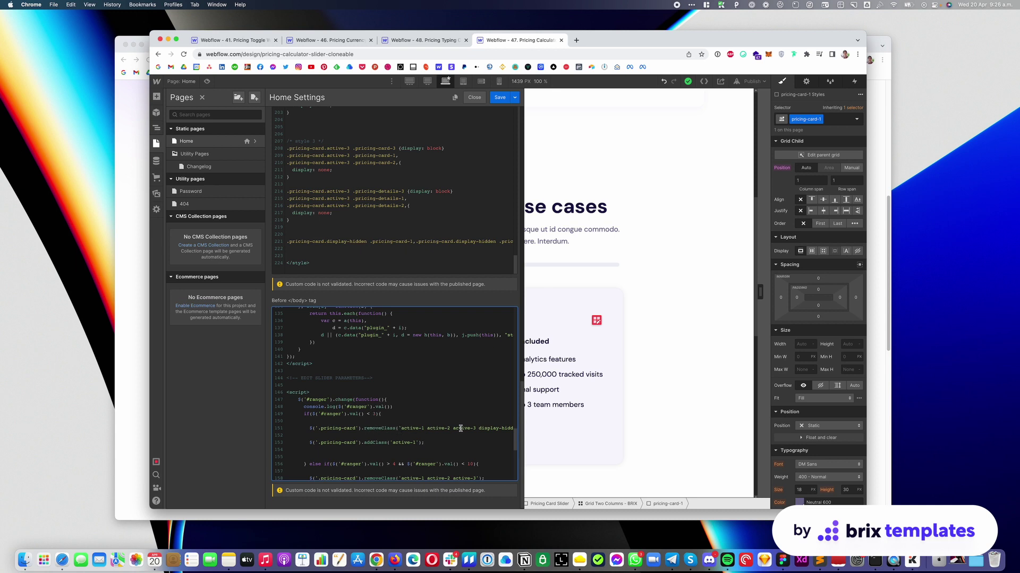
scroll(460, 428, "right", 3)
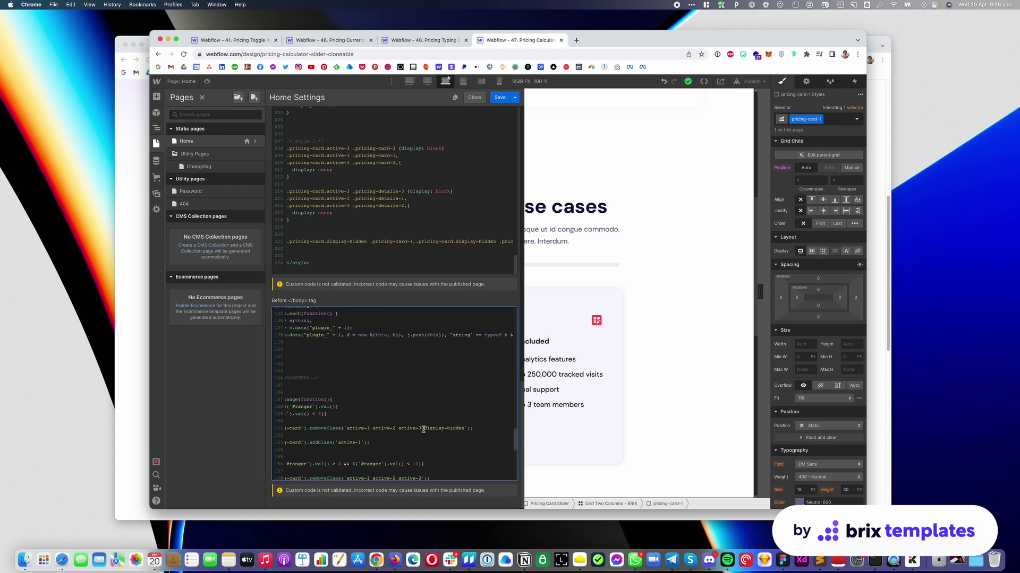
scroll(425, 428, "left", 3)
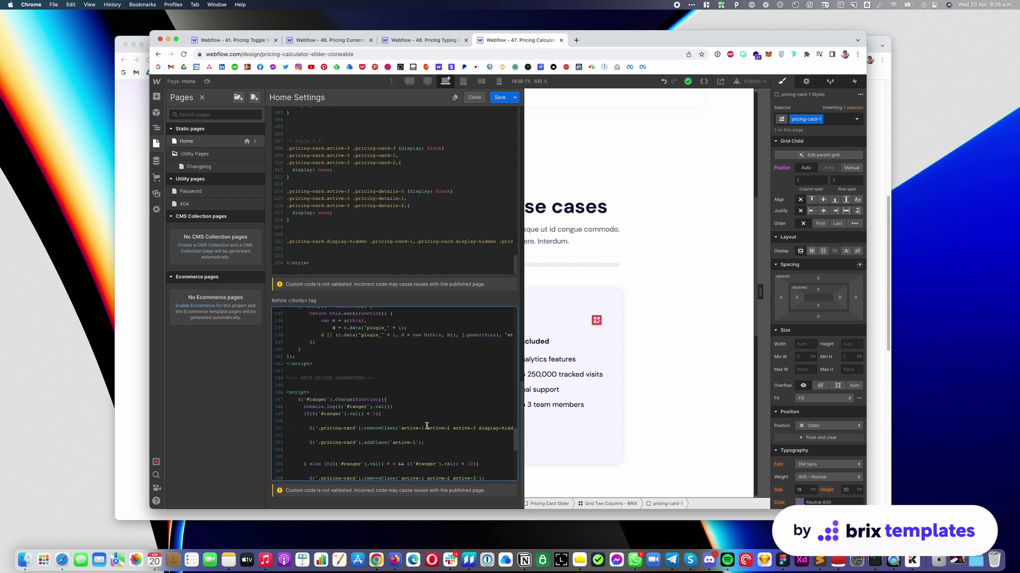
Step: Highlight the slider's 4-user threshold, then close the Home page settings
scroll(414, 421, "down", 2)
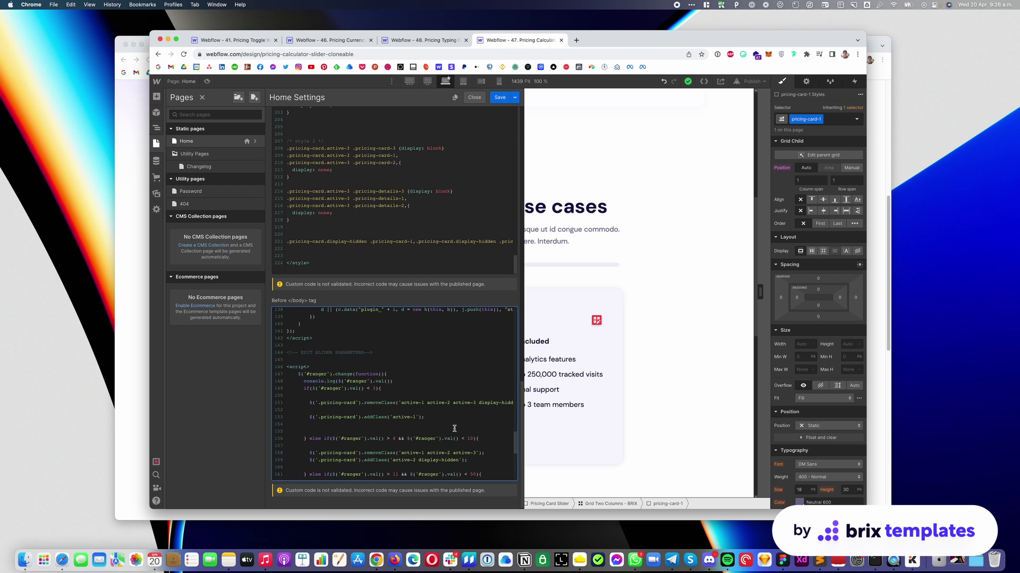
scroll(378, 435, "down", 3)
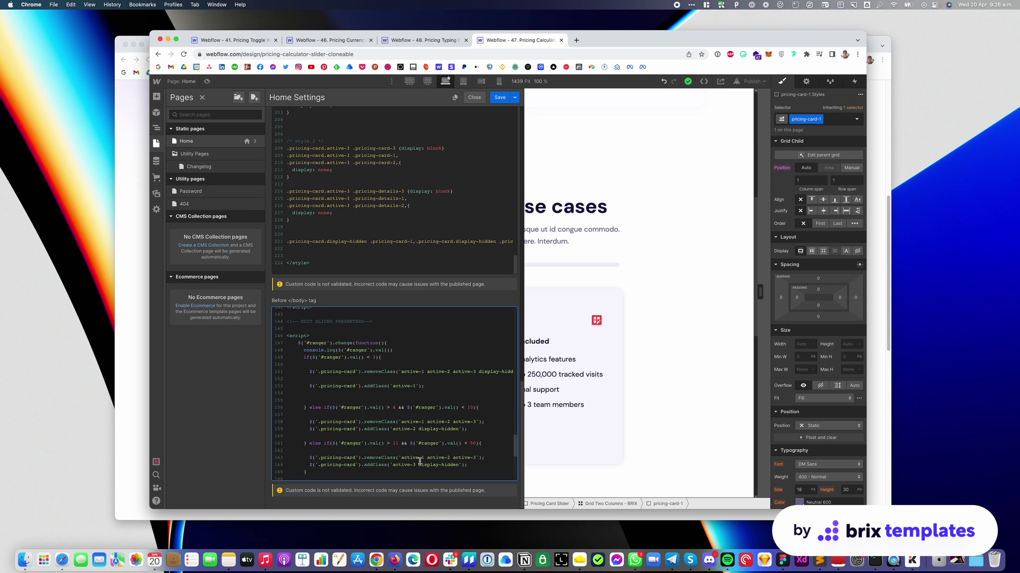
scroll(419, 461, "down", 1)
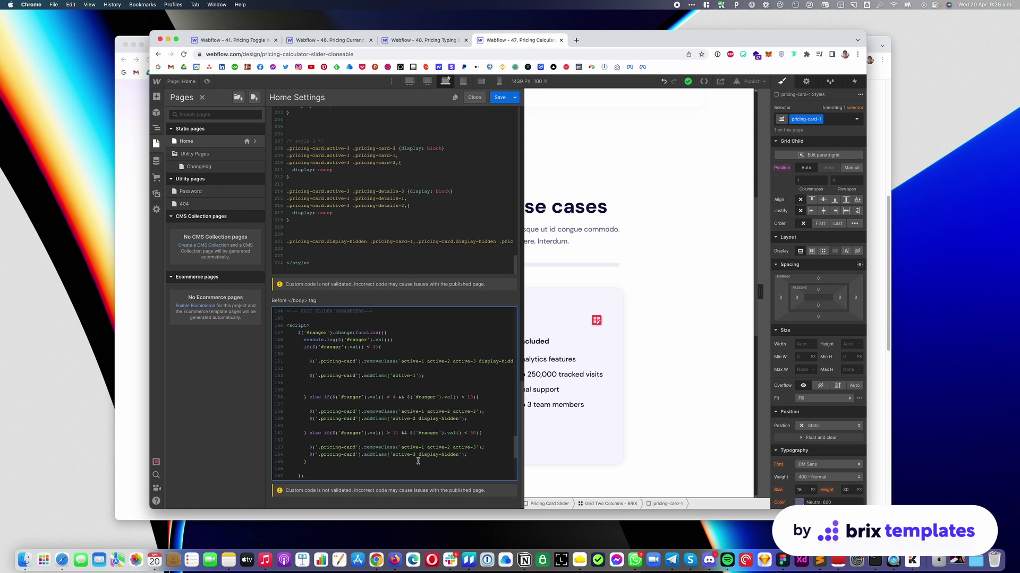
double_click(395, 397)
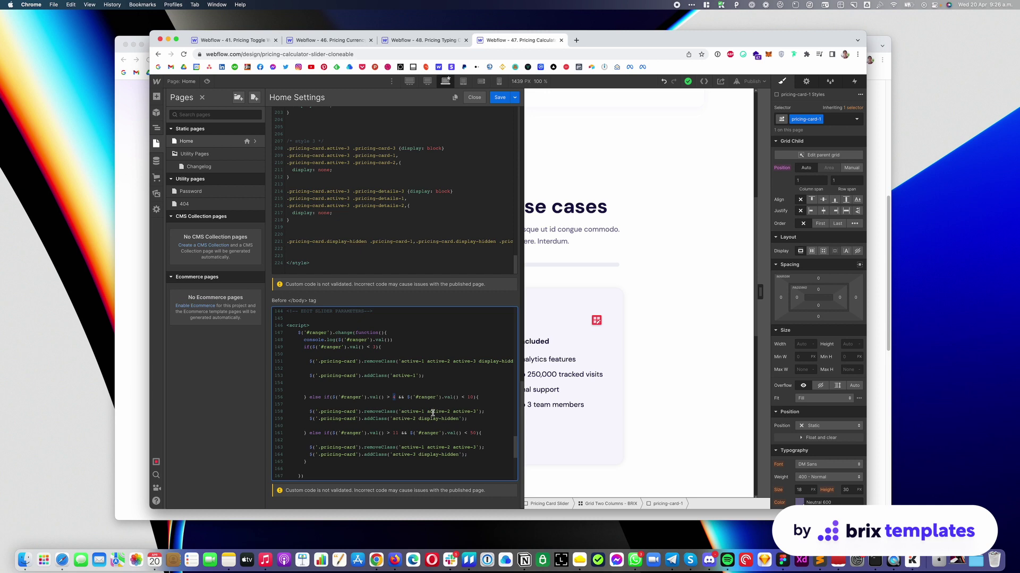
left_click(156, 145)
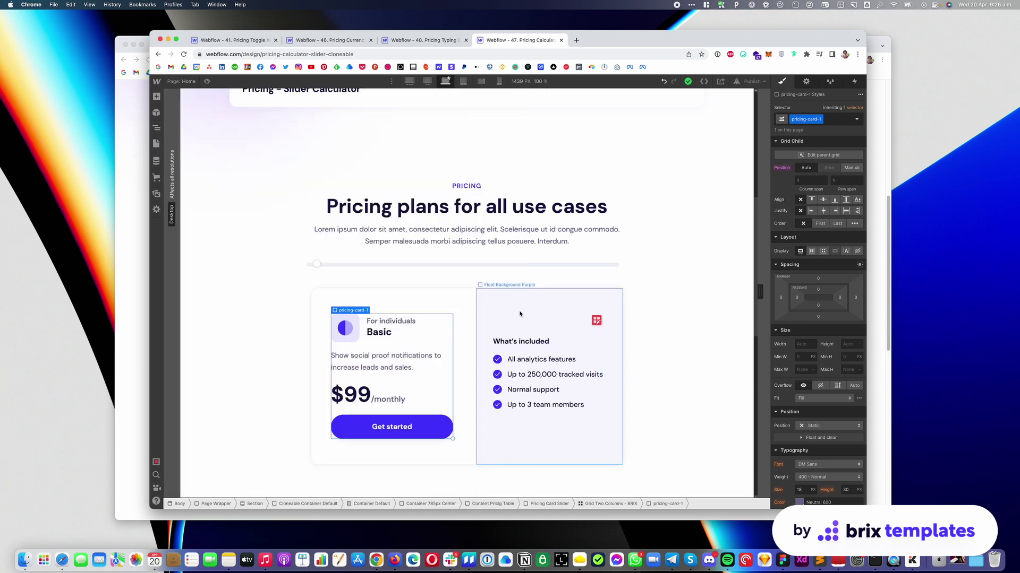
Step: Select pricing-card-2 in the Navigator, set Display to Block, then undo to keep it hidden
left_click(472, 310)
left_click(156, 128)
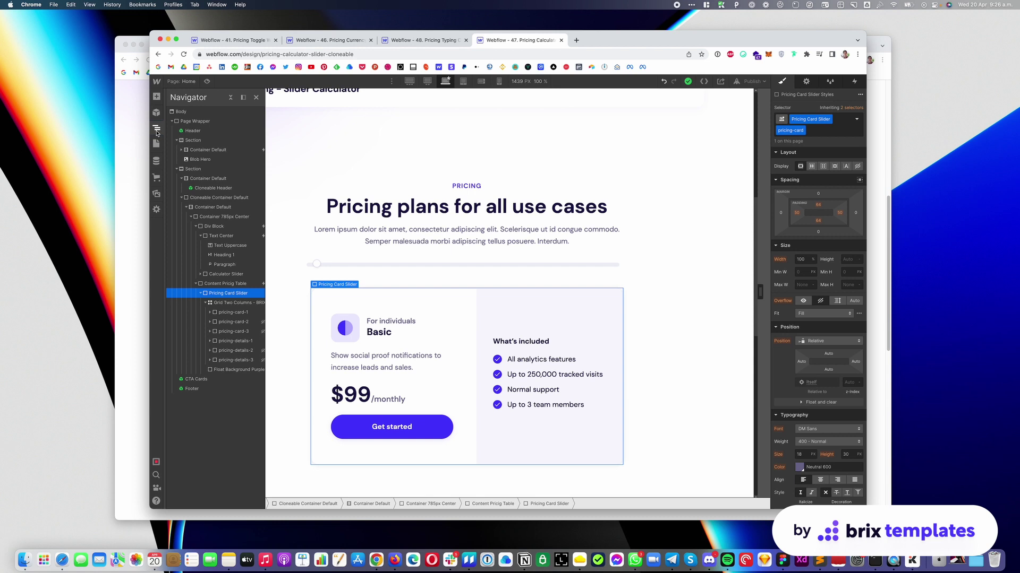
left_click(236, 312)
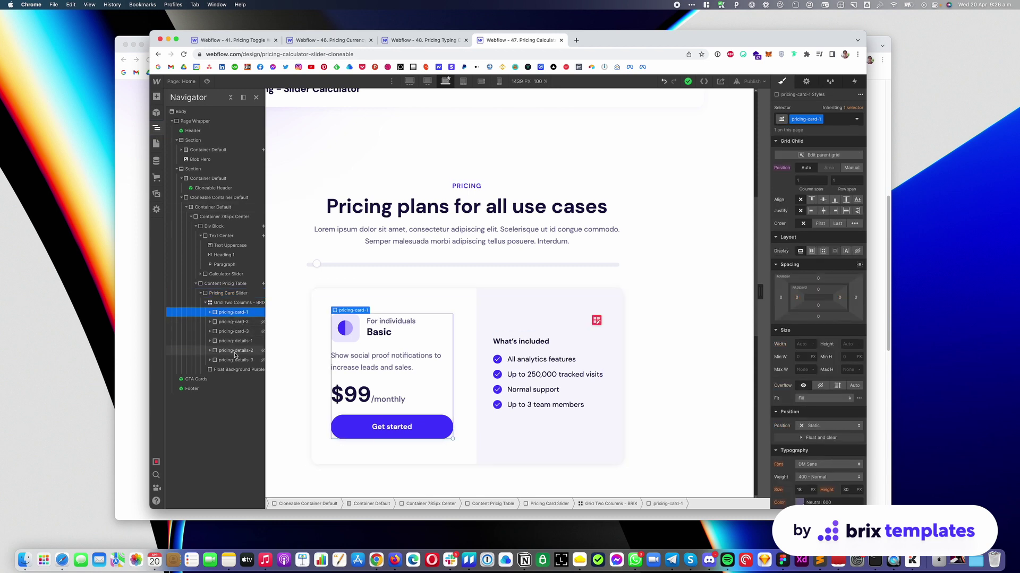
left_click(258, 324)
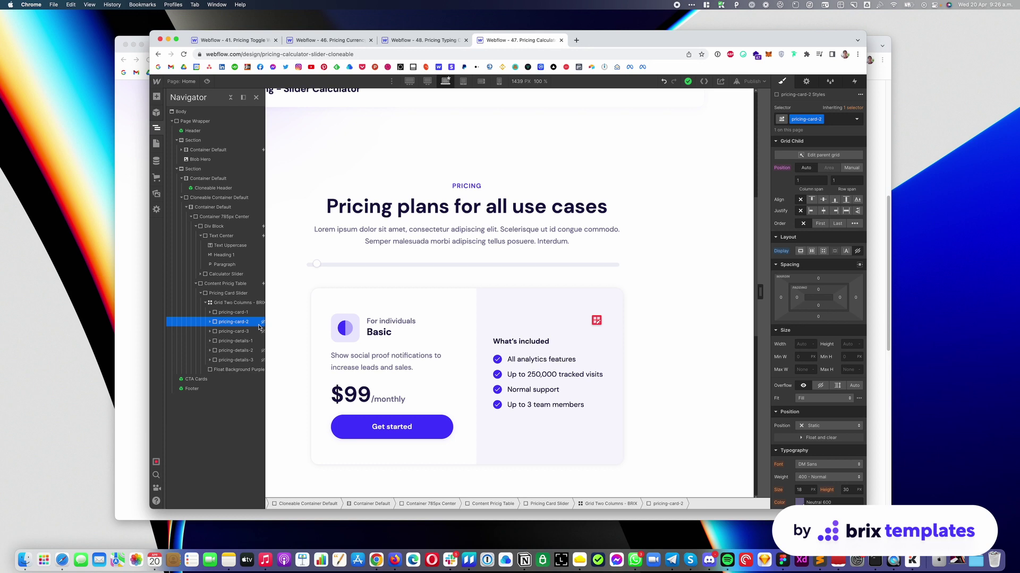
left_click(800, 251)
scroll(509, 273, "down", 3)
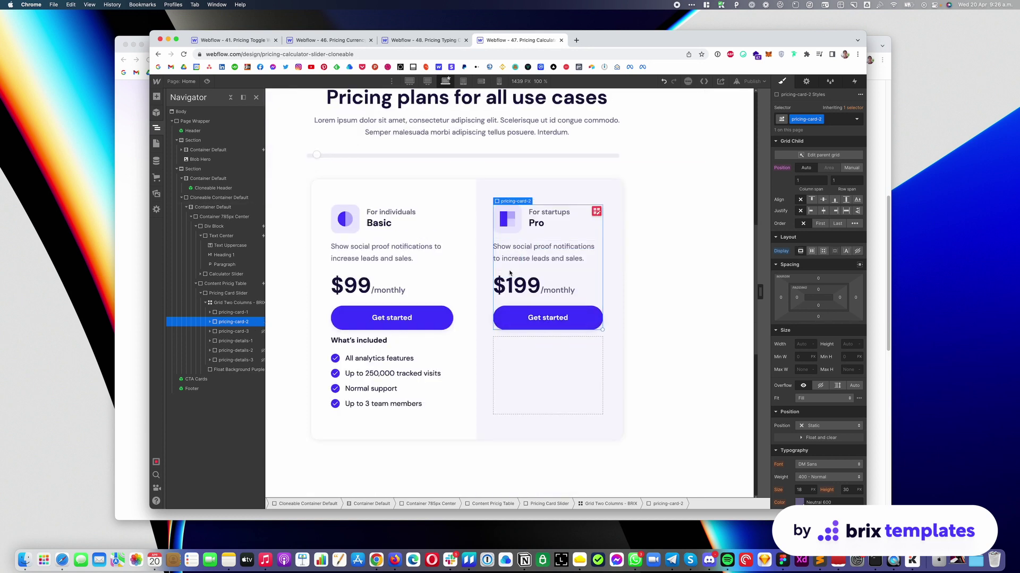
key("super+z")
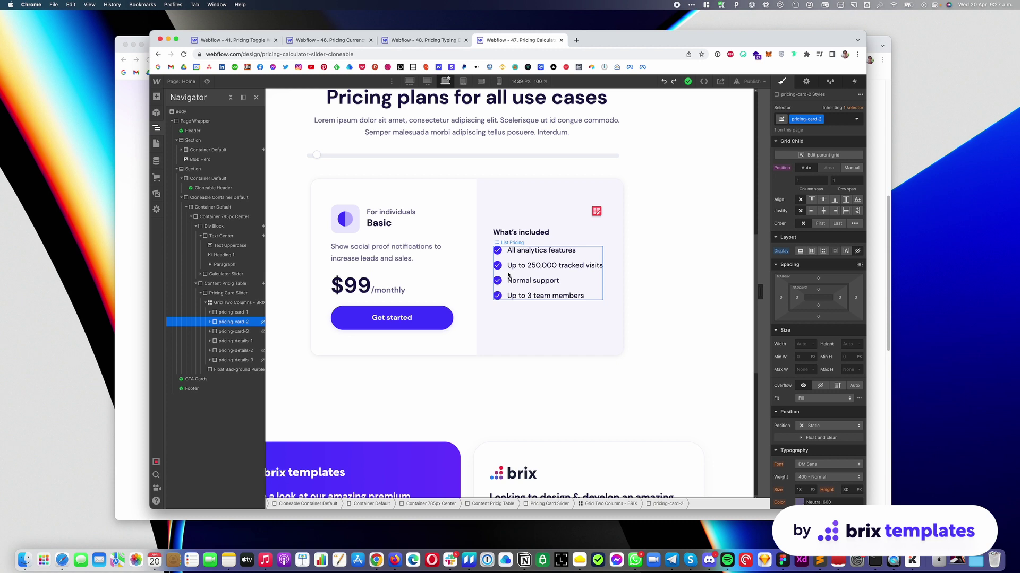
Step: Reopen Home Settings and select the script lines that activate the second card
left_click(156, 143)
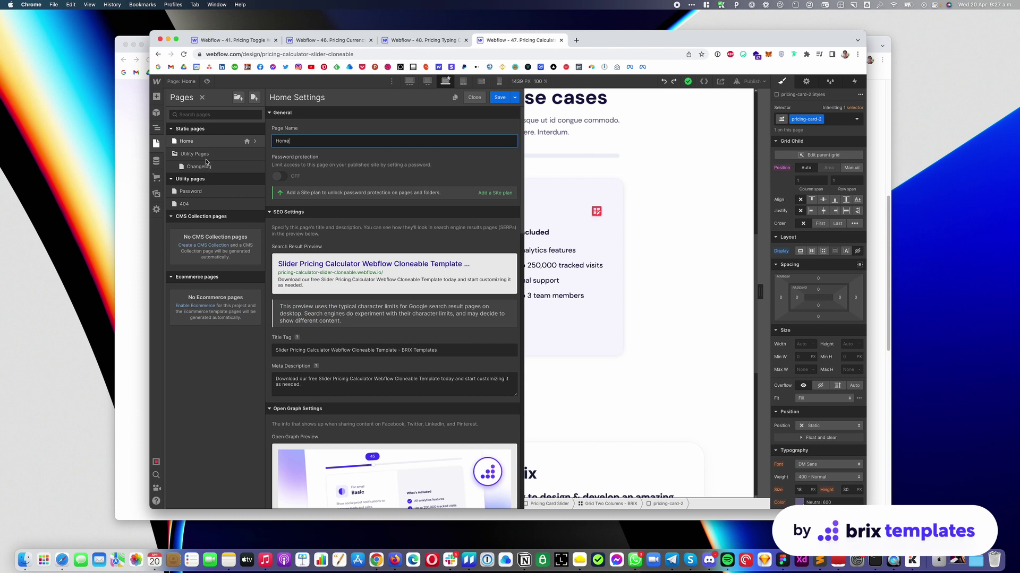
scroll(366, 311, "down", 10)
scroll(391, 420, "down", 20)
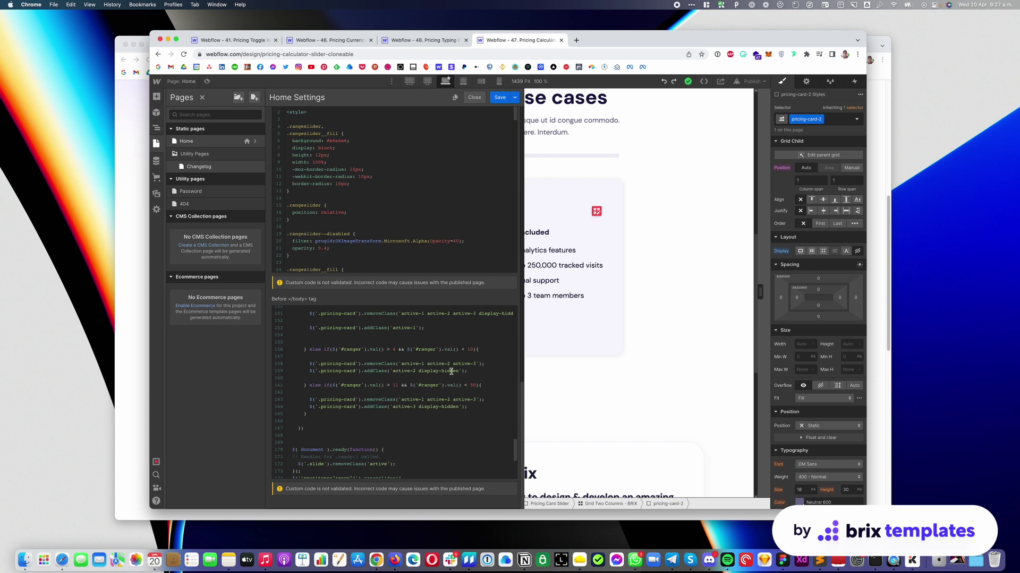
left_click_drag(468, 371, 308, 351)
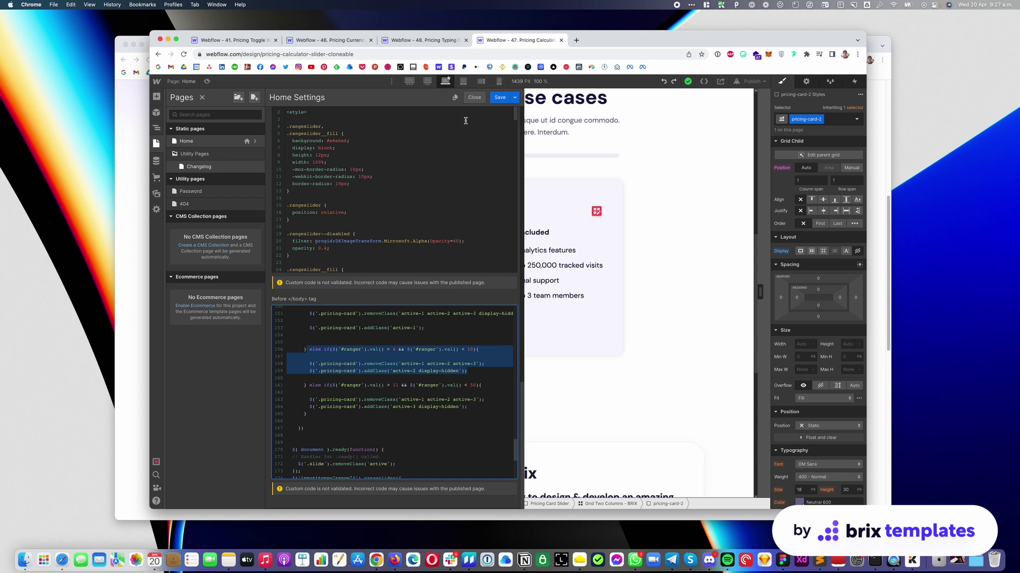
Step: Close the page settings and bring the live site's Chrome window to the front
left_click(474, 97)
scroll(478, 212, "up", 10)
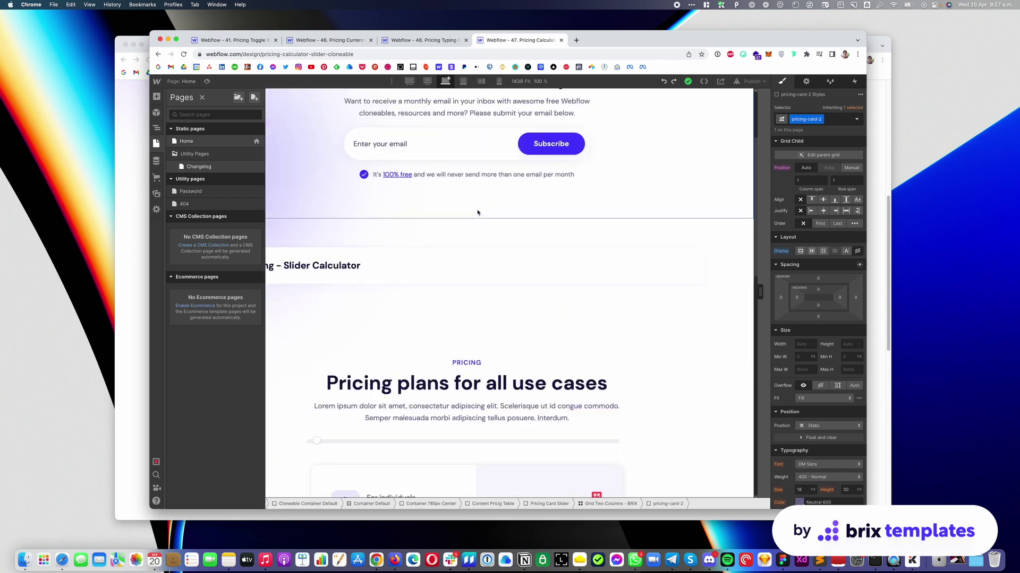
left_click(118, 230)
Step: Switch Chrome to the first tab, the BRIX Templates 'Webflow Templates & UI Kits' homepage
key("super+1")
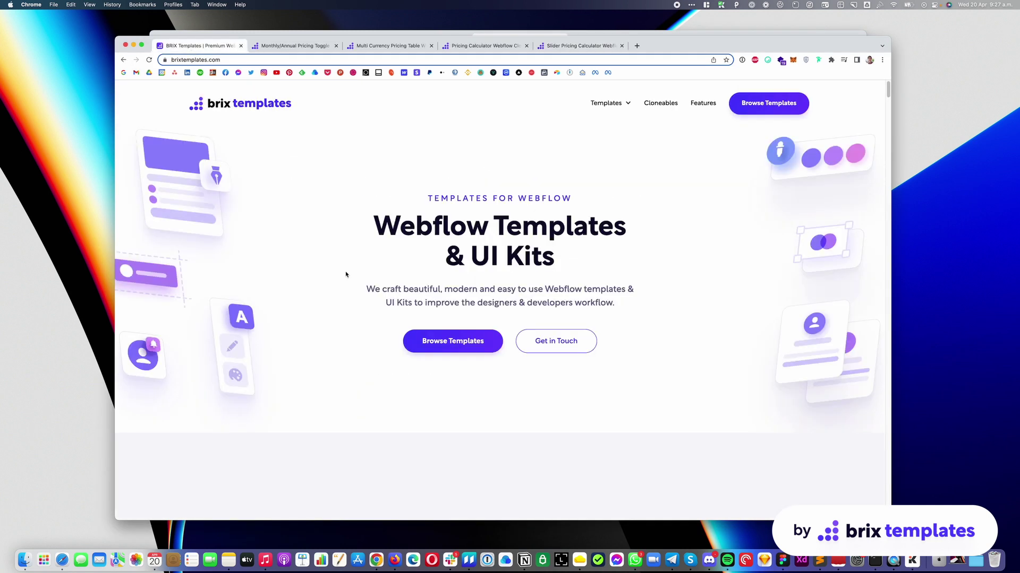